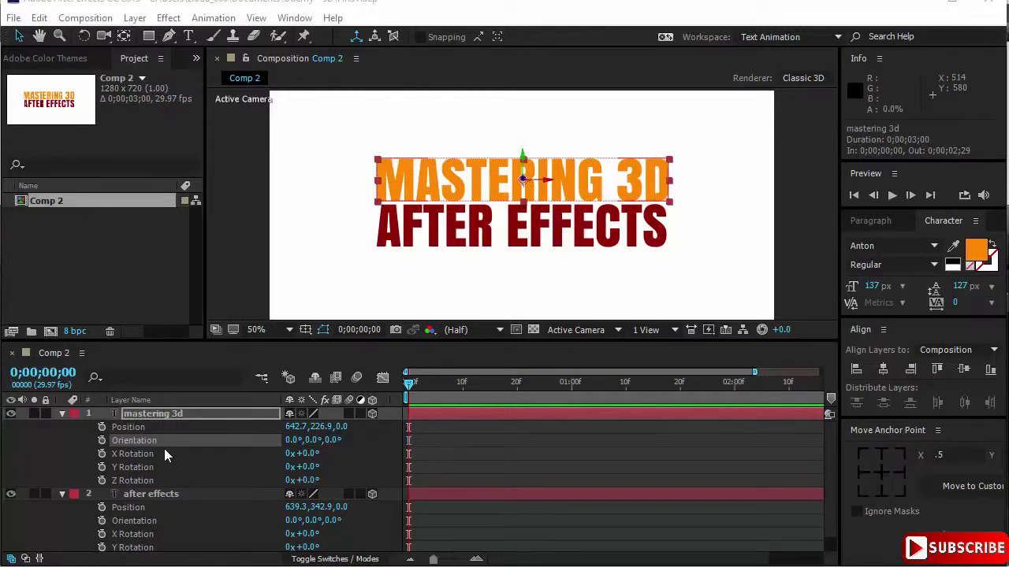
Scrub MASTERING 3D's Z Rotation to about 31° and other angles, then undo to zero
{"action": "key", "text": "Down"}
{"action": "key", "text": "Down"}
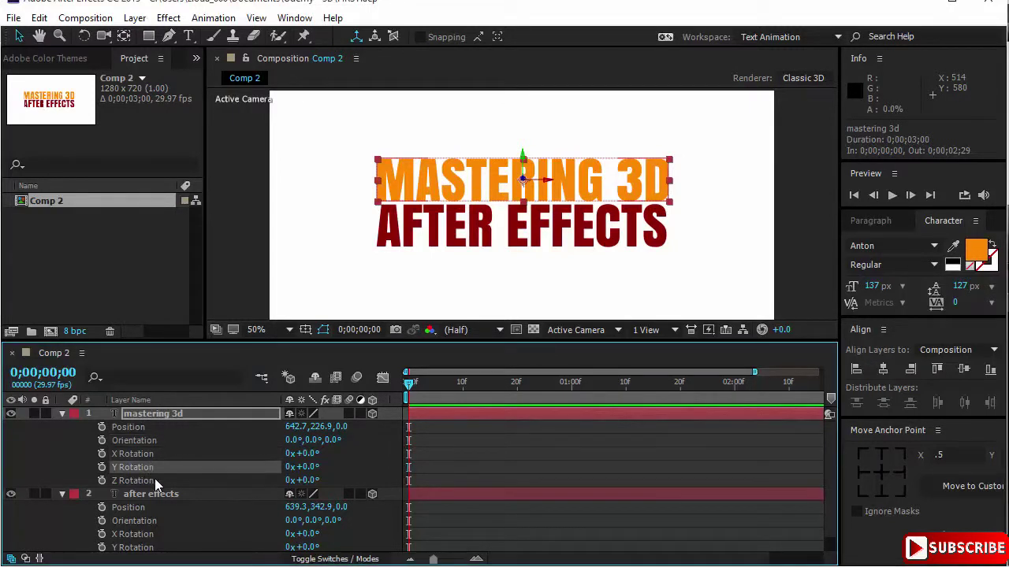
{"action": "key", "text": "Down"}
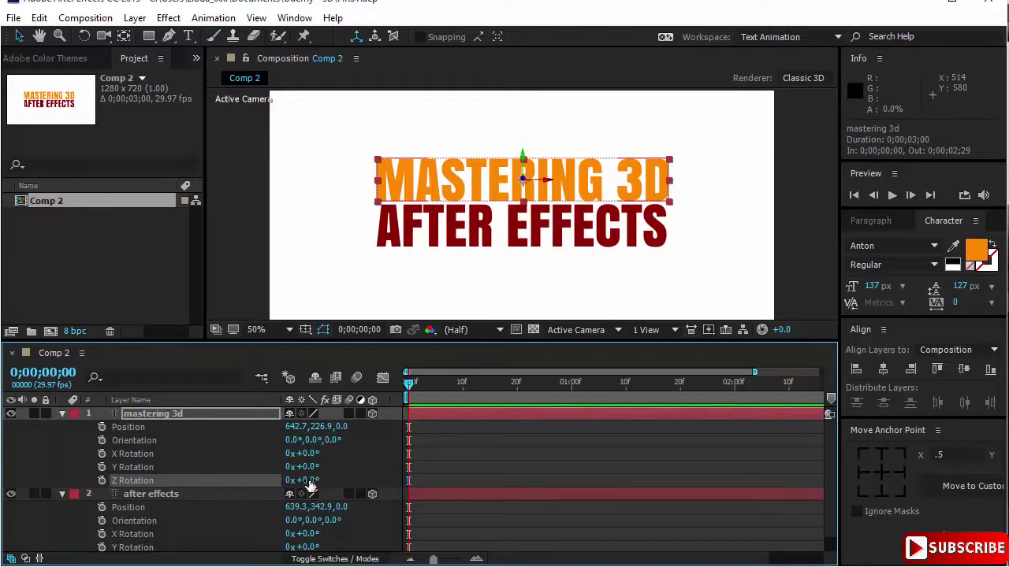
{"action": "left_click_drag", "start_coordinate": [313, 480], "coordinate": [333, 482]}
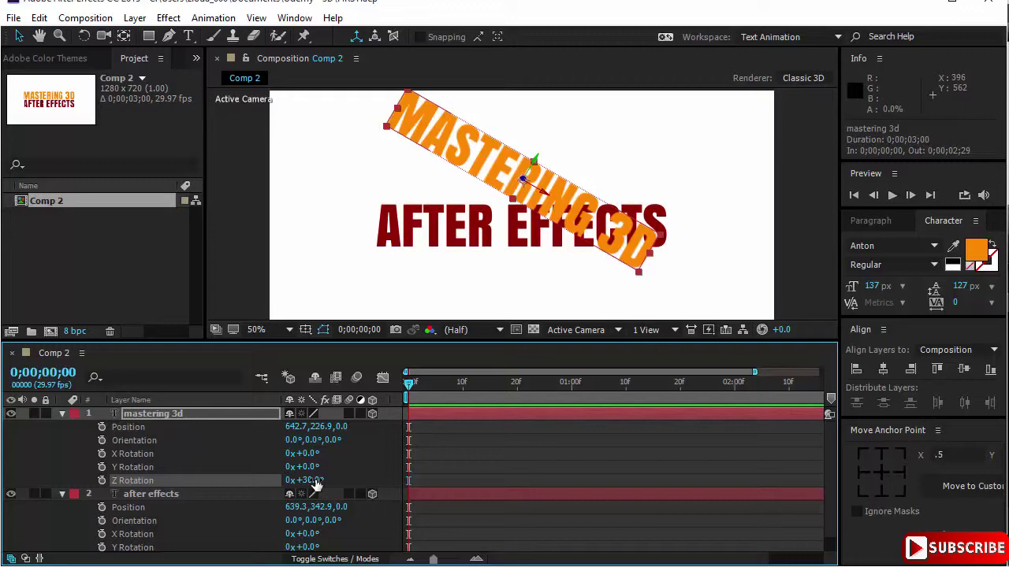
{"action": "mouse_move", "coordinate": [315, 484]}
{"action": "left_mouse_down"}
{"action": "mouse_move", "coordinate": [271, 494]}
{"action": "mouse_move", "coordinate": [340, 478]}
{"action": "left_mouse_up"}
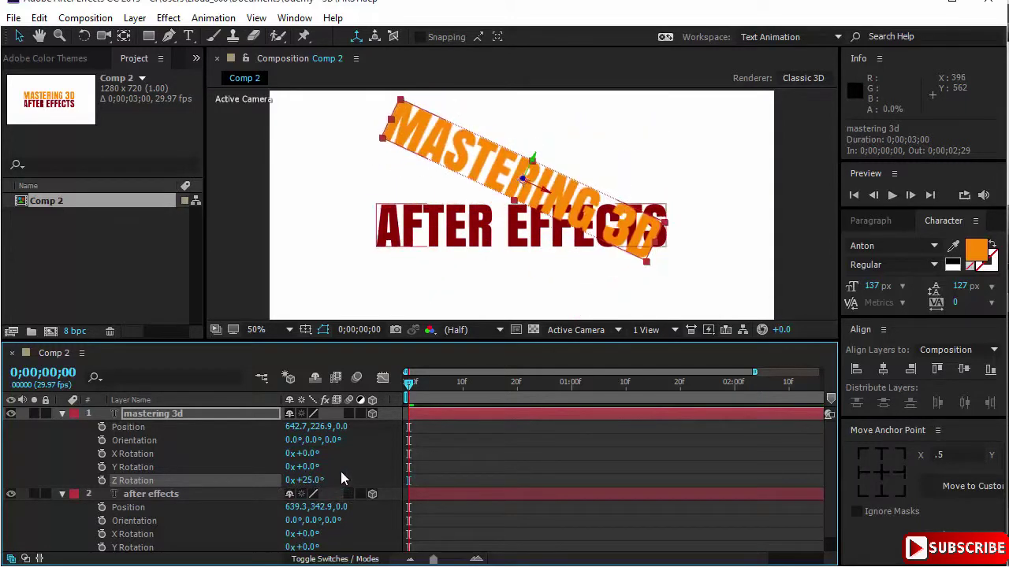
{"action": "key", "text": "ctrl+z"}
{"action": "key", "text": "ctrl+z"}
{"action": "key", "text": "ctrl+z"}
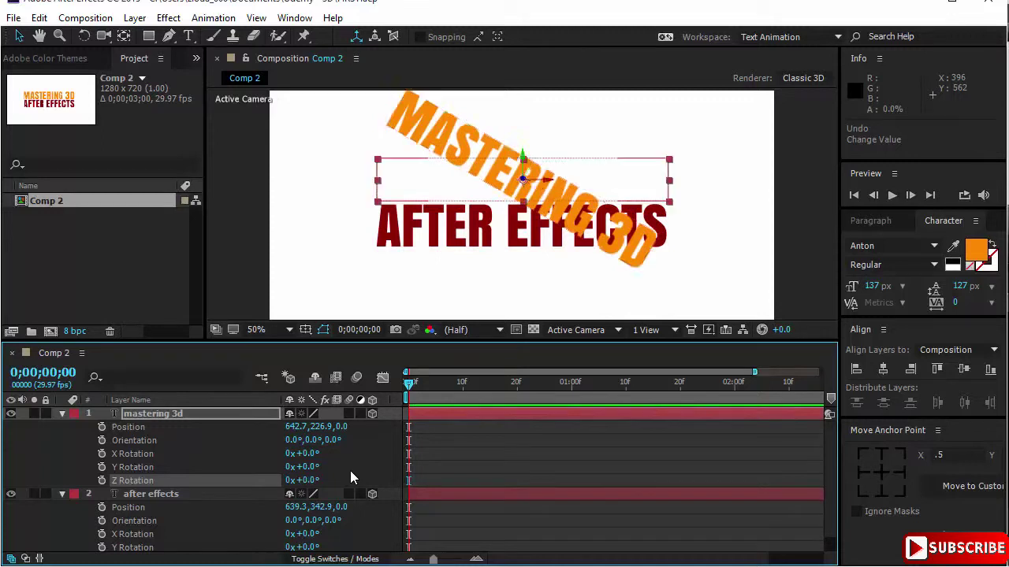
Turn MASTERING 3D around Y and back to zero, then tilt it on X
{"action": "mouse_move", "coordinate": [309, 470]}
{"action": "left_mouse_down"}
{"action": "mouse_move", "coordinate": [345, 467]}
{"action": "mouse_move", "coordinate": [351, 455]}
{"action": "left_mouse_up"}
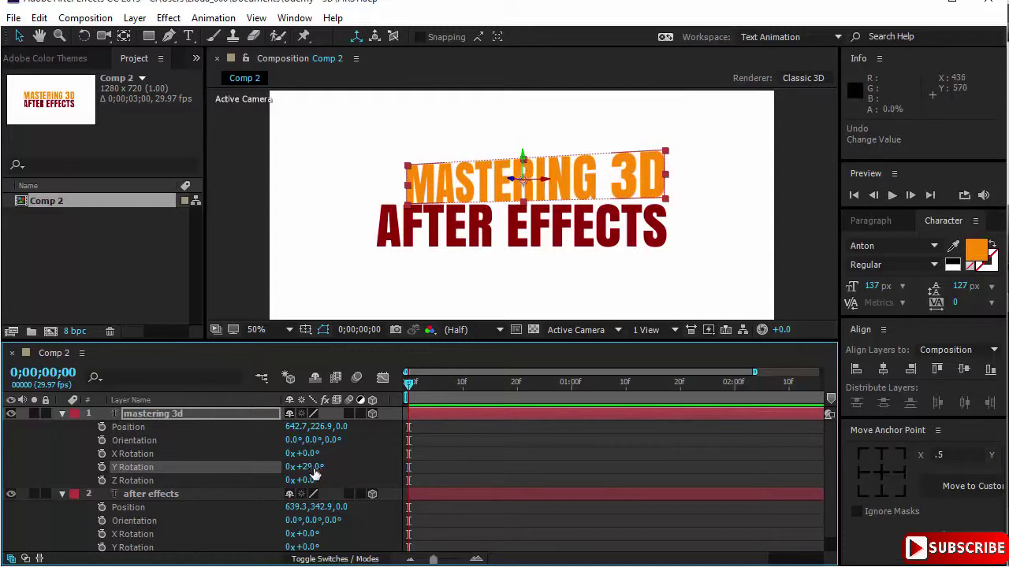
{"action": "mouse_move", "coordinate": [314, 474]}
{"action": "left_mouse_down"}
{"action": "mouse_move", "coordinate": [308, 457]}
{"action": "mouse_move", "coordinate": [368, 452]}
{"action": "mouse_move", "coordinate": [342, 466]}
{"action": "mouse_move", "coordinate": [321, 467]}
{"action": "mouse_move", "coordinate": [470, 446]}
{"action": "mouse_move", "coordinate": [357, 461]}
{"action": "left_mouse_up"}
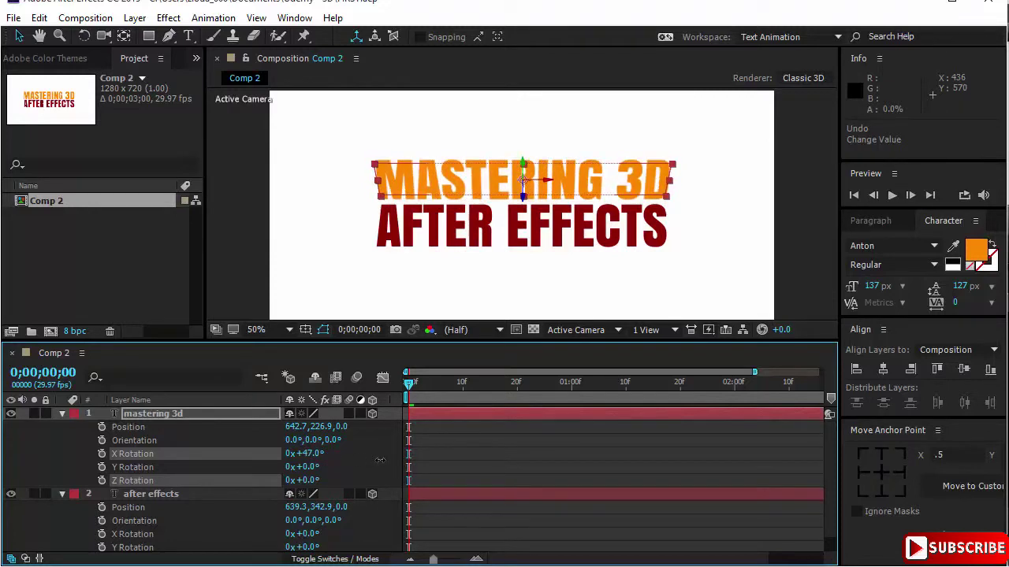
{"action": "mouse_move", "coordinate": [357, 461]}
{"action": "left_mouse_down"}
{"action": "mouse_move", "coordinate": [316, 472]}
{"action": "mouse_move", "coordinate": [364, 474]}
{"action": "left_mouse_up"}
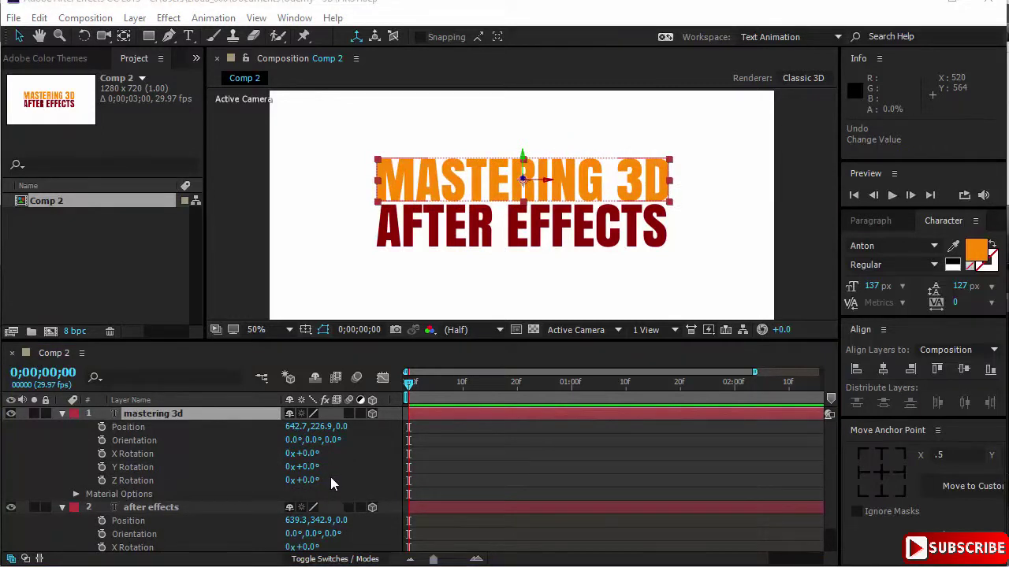
Lower MASTERING 3D over AFTER EFFECTS, push it 54 along Z, and turn it about 41° on Y
{"action": "left_click_drag", "start_coordinate": [421, 189], "coordinate": [422, 214]}
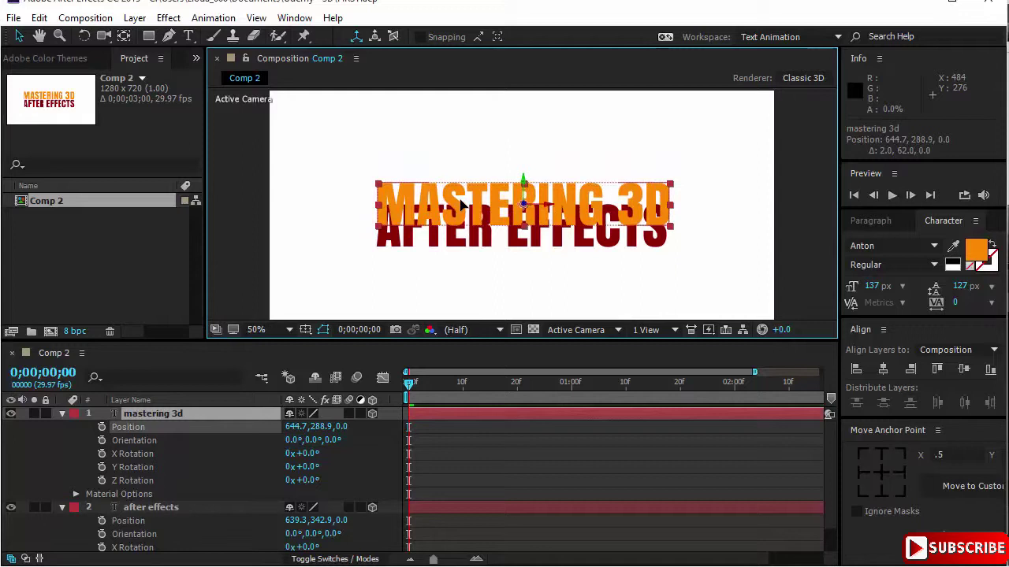
{"action": "left_click", "coordinate": [176, 508]}
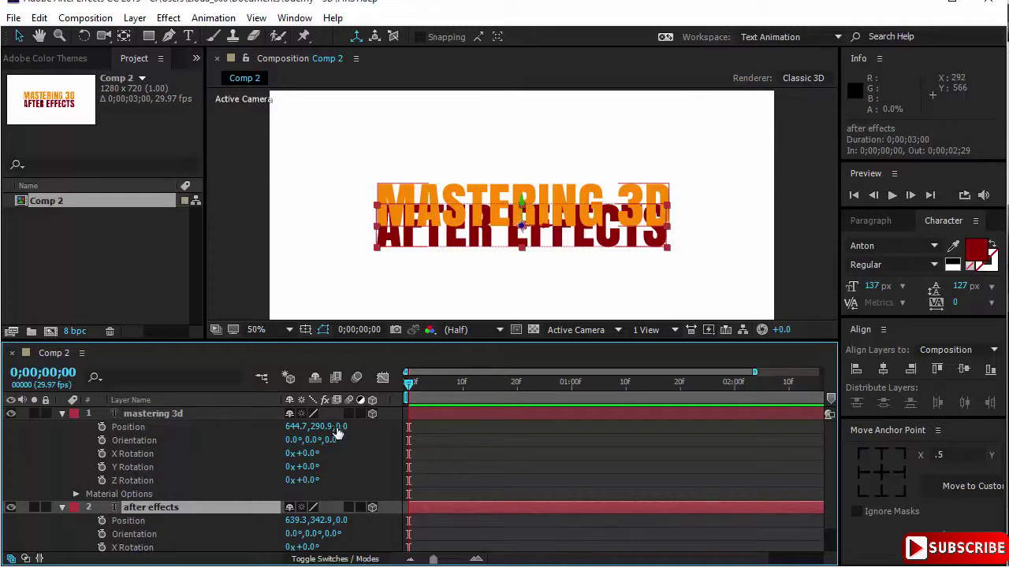
{"action": "mouse_move", "coordinate": [341, 426]}
{"action": "left_mouse_down"}
{"action": "mouse_move", "coordinate": [390, 431]}
{"action": "mouse_move", "coordinate": [309, 447]}
{"action": "mouse_move", "coordinate": [363, 493]}
{"action": "left_mouse_up"}
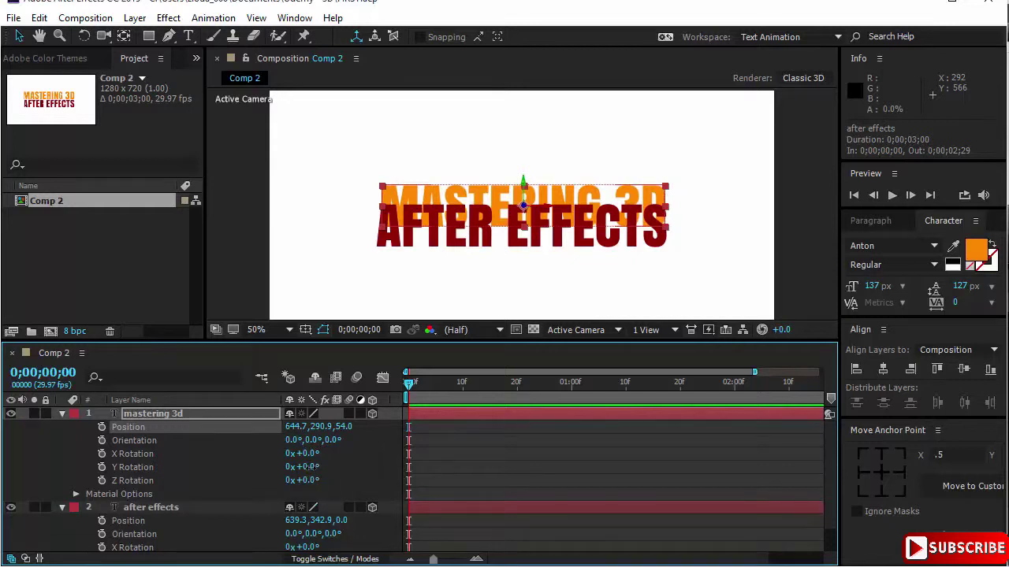
{"action": "left_click_drag", "start_coordinate": [311, 467], "coordinate": [339, 472]}
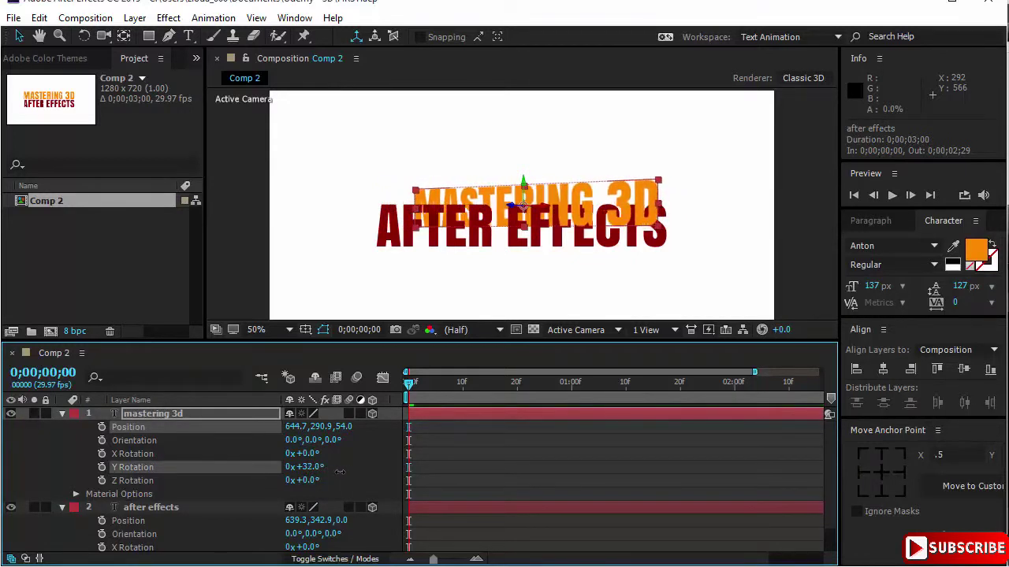
{"action": "double_click", "coordinate": [233, 415]}
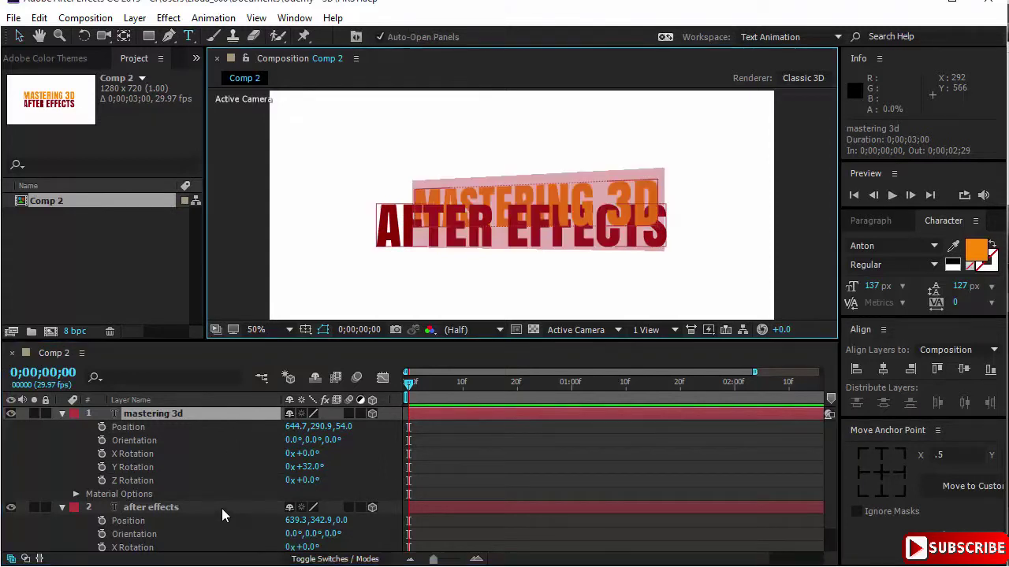
Swap the two layers' order and back, then push MASTERING 3D back in depth to 890
{"action": "left_click_drag", "start_coordinate": [223, 509], "coordinate": [244, 433]}
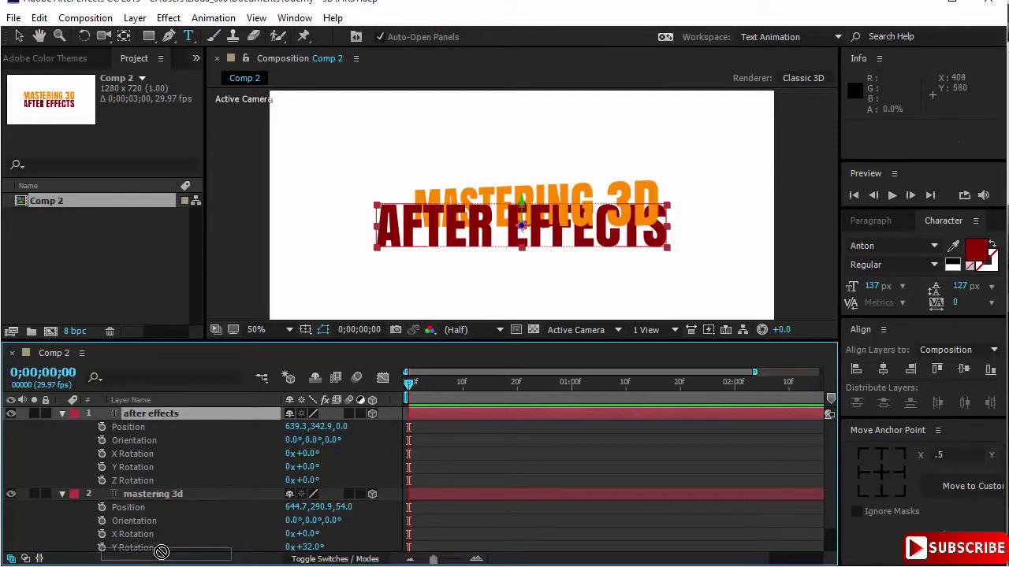
{"action": "left_click_drag", "start_coordinate": [168, 498], "coordinate": [181, 407]}
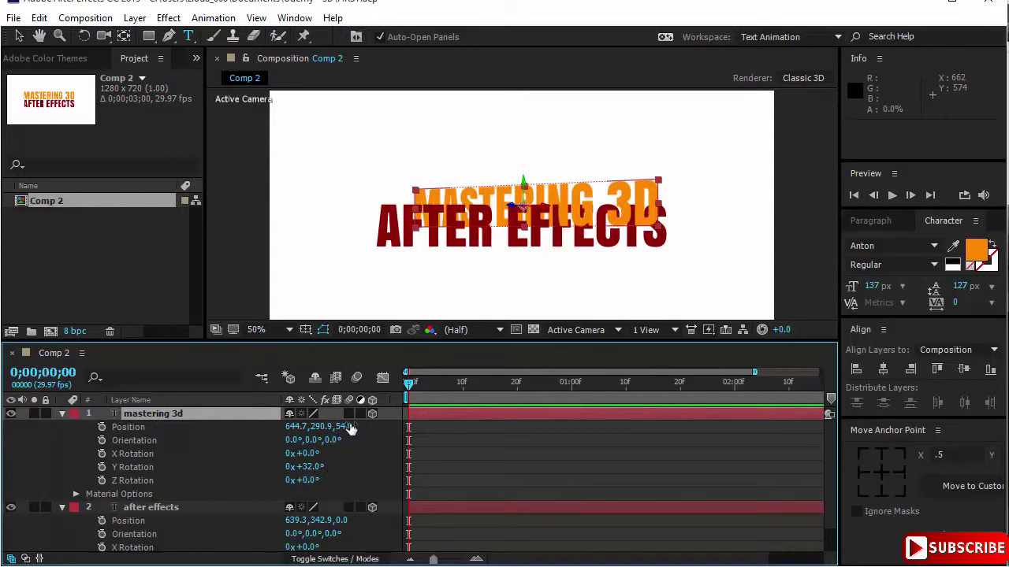
{"action": "mouse_move", "coordinate": [345, 432]}
{"action": "left_mouse_down"}
{"action": "mouse_move", "coordinate": [606, 420]}
{"action": "mouse_move", "coordinate": [864, 430]}
{"action": "left_mouse_up"}
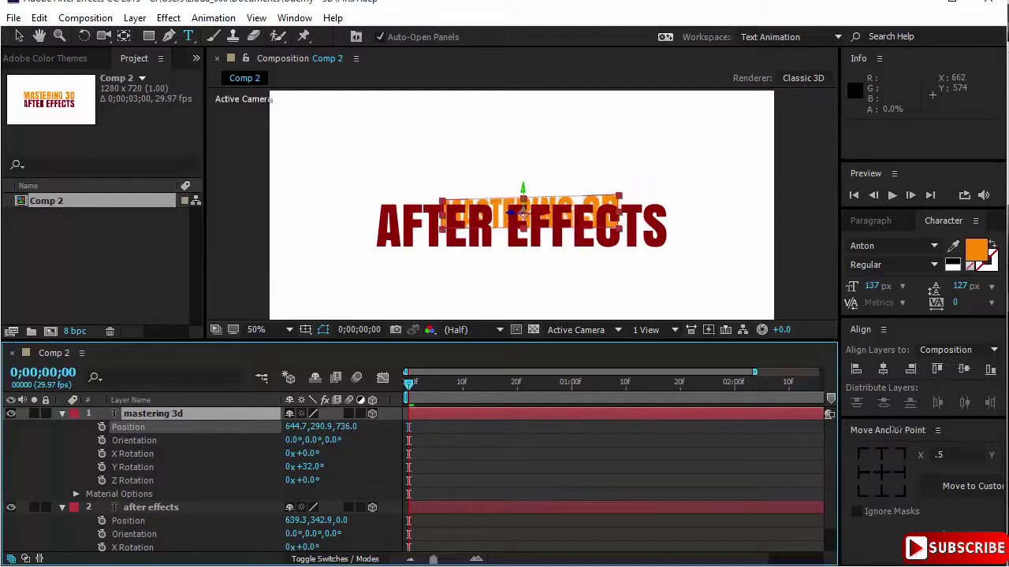
{"action": "left_click_drag", "start_coordinate": [864, 431], "coordinate": [914, 430]}
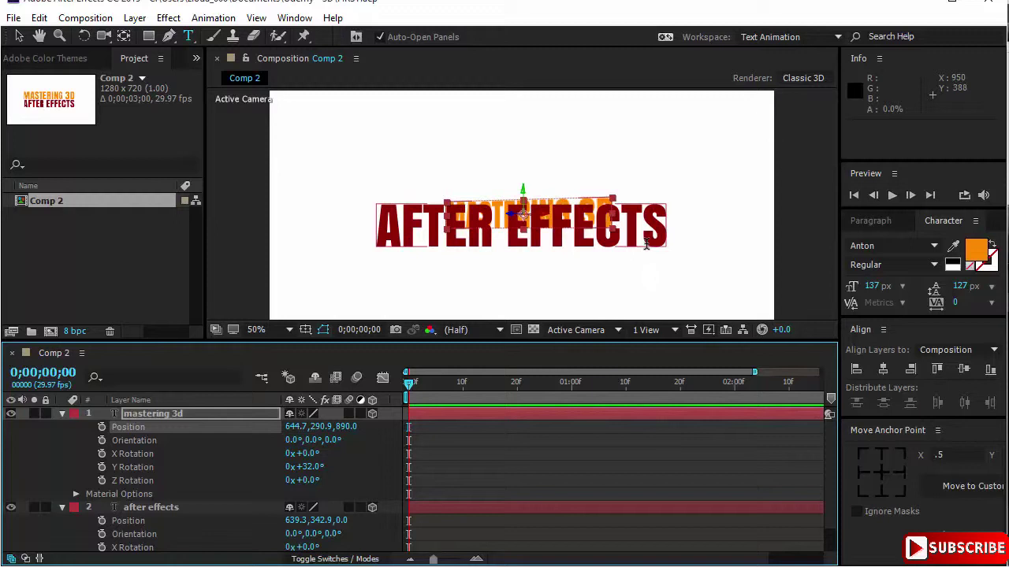
Move AFTER EFFECTS down 30 pixels and bring MASTERING 3D forward to depth 685
{"action": "left_click", "coordinate": [19, 36]}
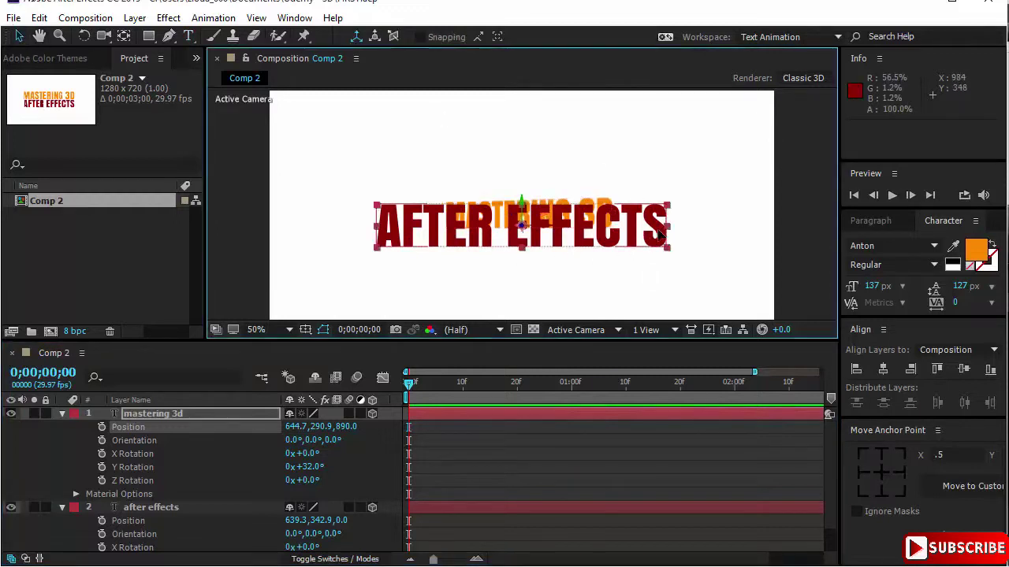
{"action": "left_click_drag", "start_coordinate": [657, 233], "coordinate": [658, 244]}
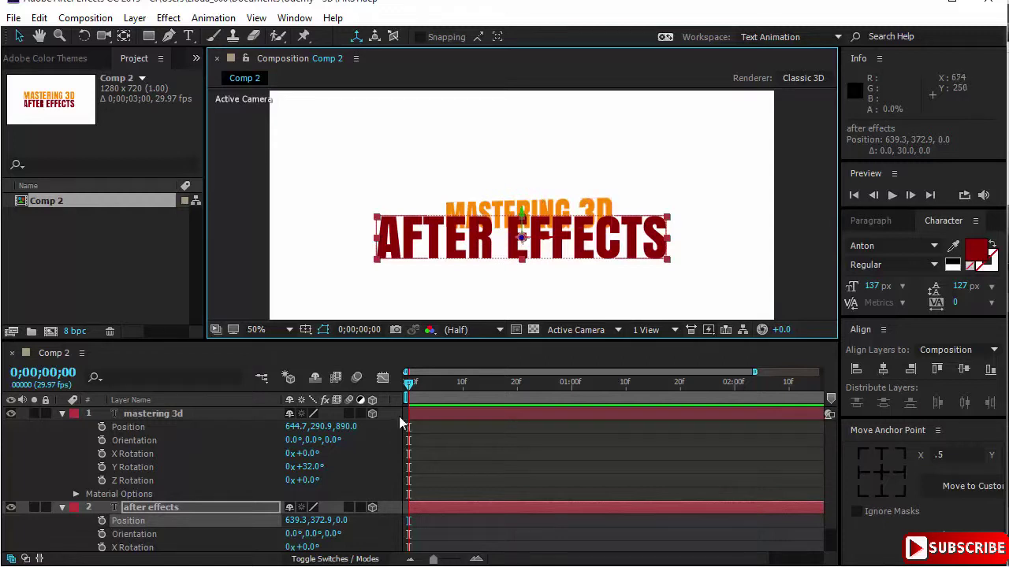
{"action": "left_click", "coordinate": [344, 430]}
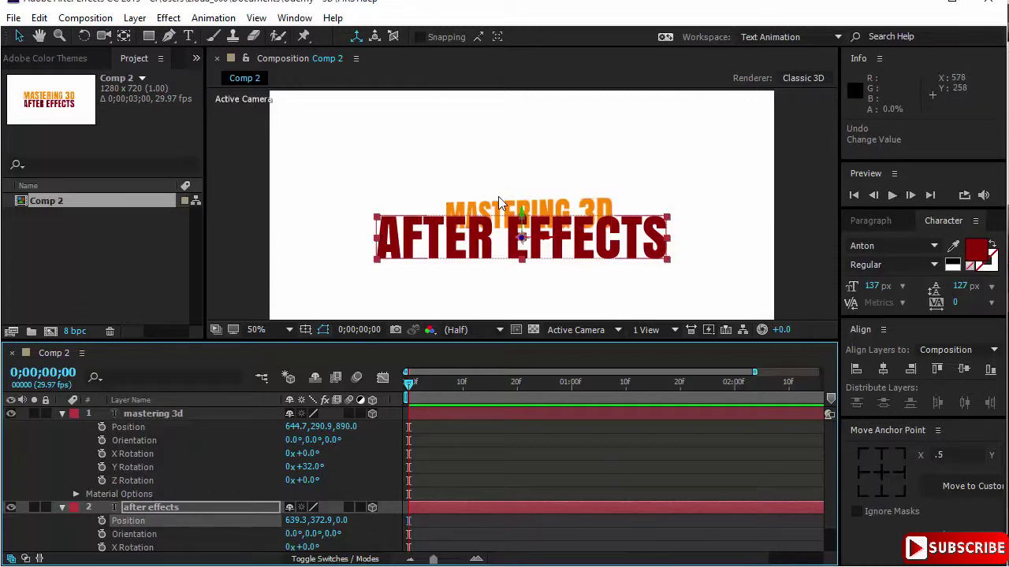
{"action": "left_click_drag", "start_coordinate": [346, 428], "coordinate": [397, 441]}
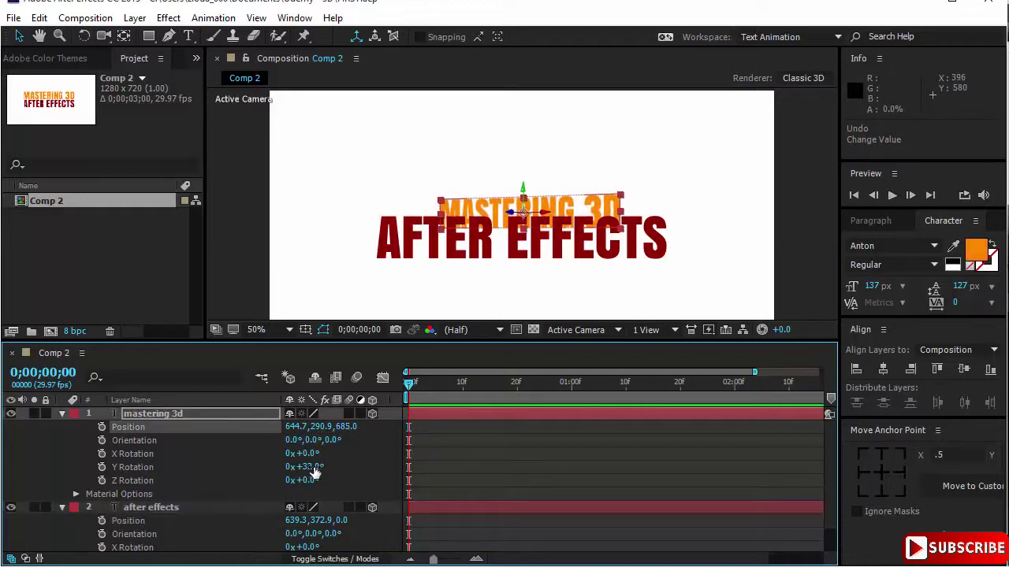
{"action": "left_click", "coordinate": [308, 466]}
{"action": "type", "text": "0"}
Confirm zero Y Rotation, then tilt MASTERING 3D's orientation to about 13.3°, 41°, 355.5°
{"action": "key", "text": "Return"}
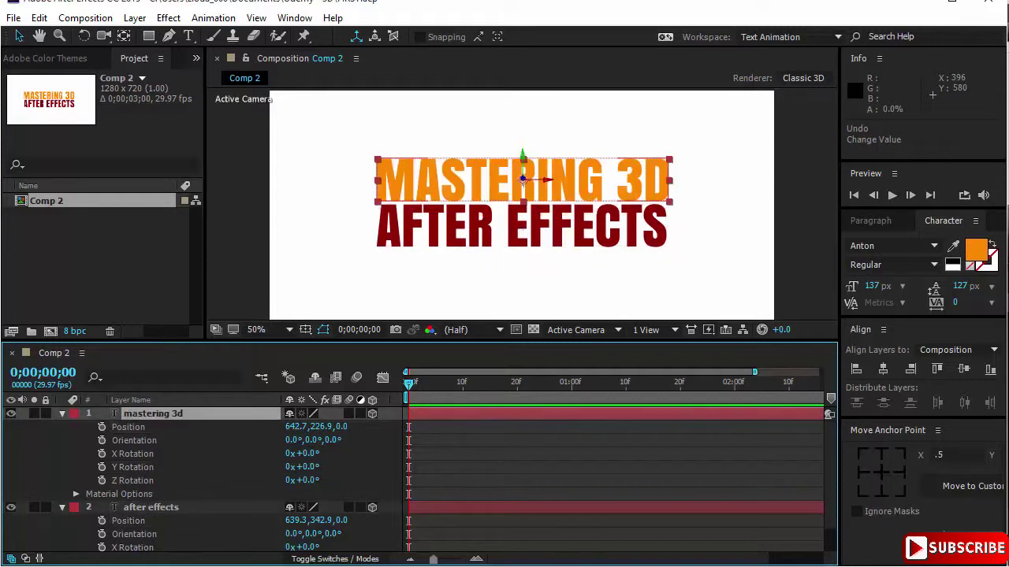
{"action": "left_click_drag", "start_coordinate": [551, 179], "coordinate": [600, 178]}
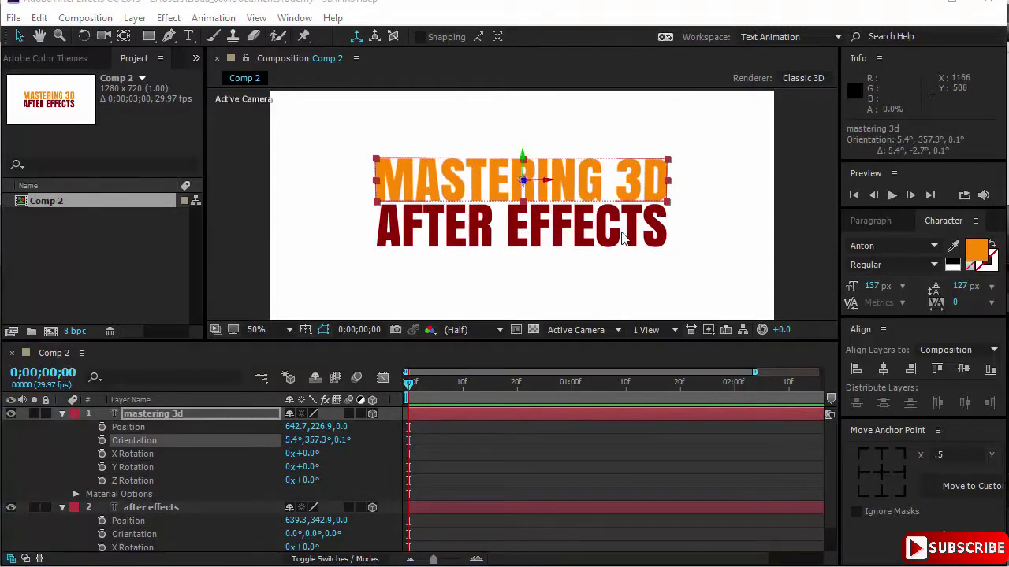
{"action": "left_click", "coordinate": [83, 37]}
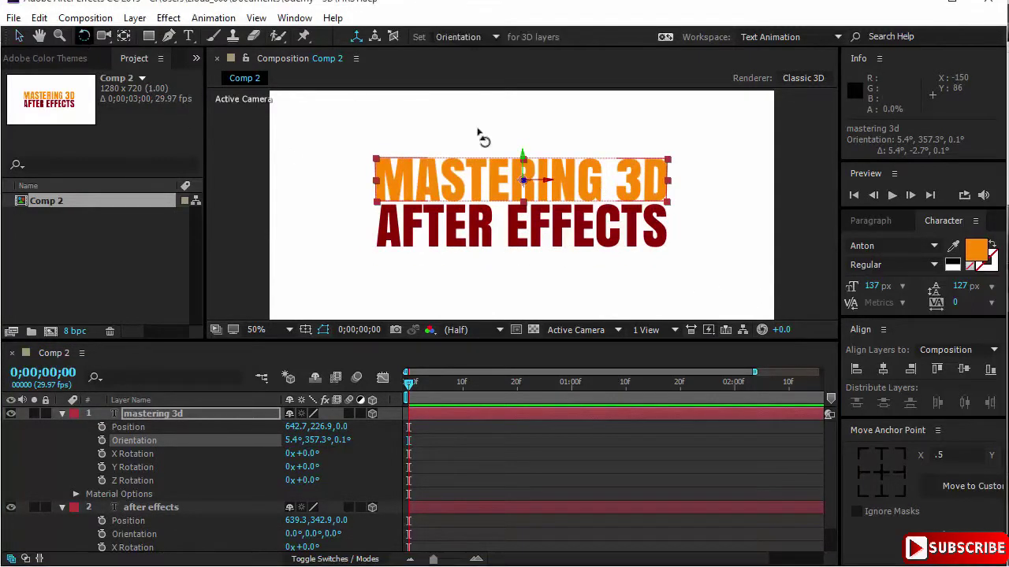
{"action": "left_click_drag", "start_coordinate": [590, 181], "coordinate": [589, 194]}
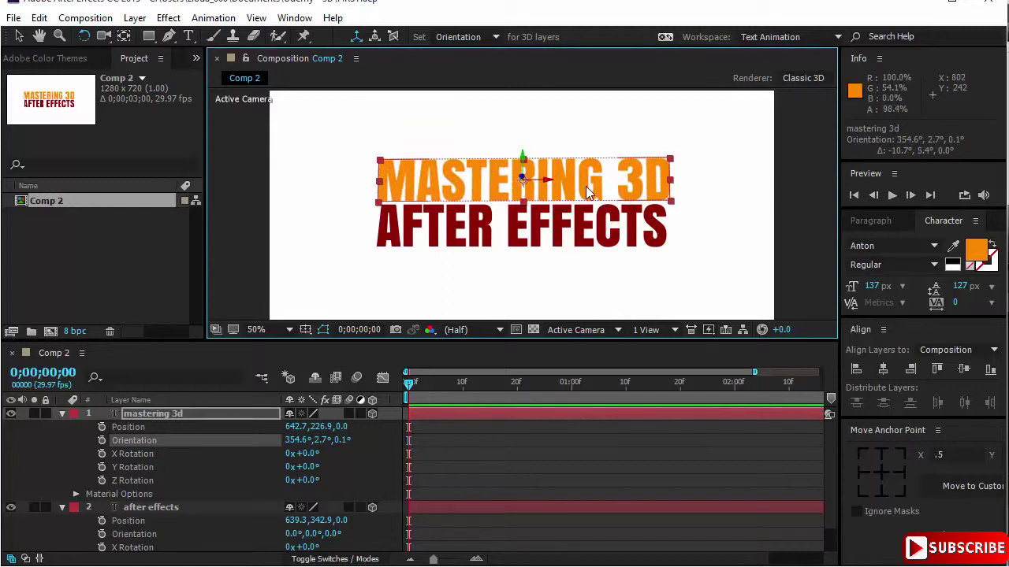
{"action": "key", "text": "ctrl+z"}
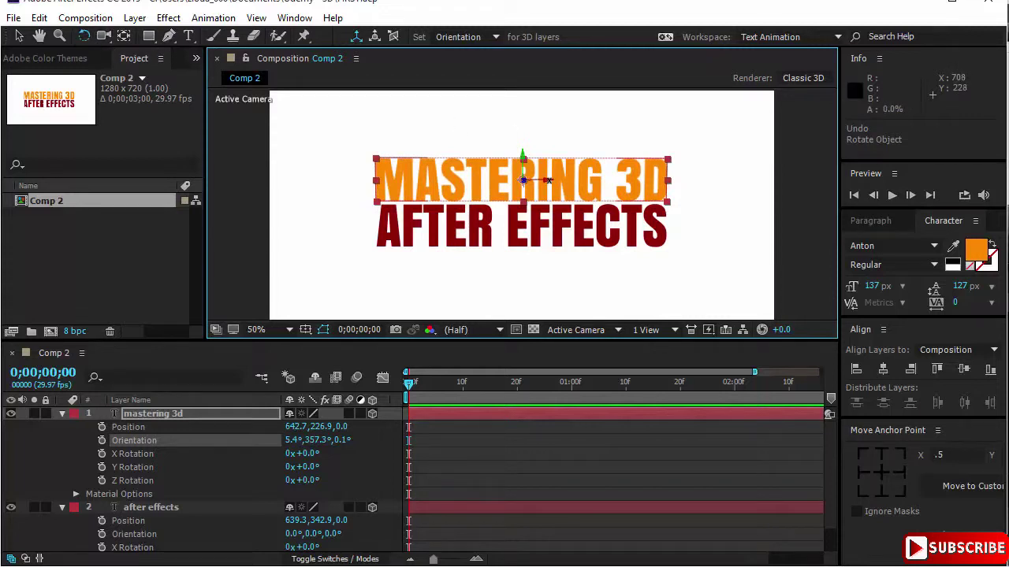
{"action": "mouse_move", "coordinate": [549, 181]}
{"action": "left_mouse_down"}
{"action": "mouse_move", "coordinate": [545, 150]}
{"action": "mouse_move", "coordinate": [545, 218]}
{"action": "mouse_move", "coordinate": [523, 156]}
{"action": "mouse_move", "coordinate": [574, 157]}
{"action": "mouse_move", "coordinate": [506, 163]}
{"action": "mouse_move", "coordinate": [521, 188]}
{"action": "mouse_move", "coordinate": [503, 211]}
{"action": "mouse_move", "coordinate": [506, 183]}
{"action": "left_mouse_up"}
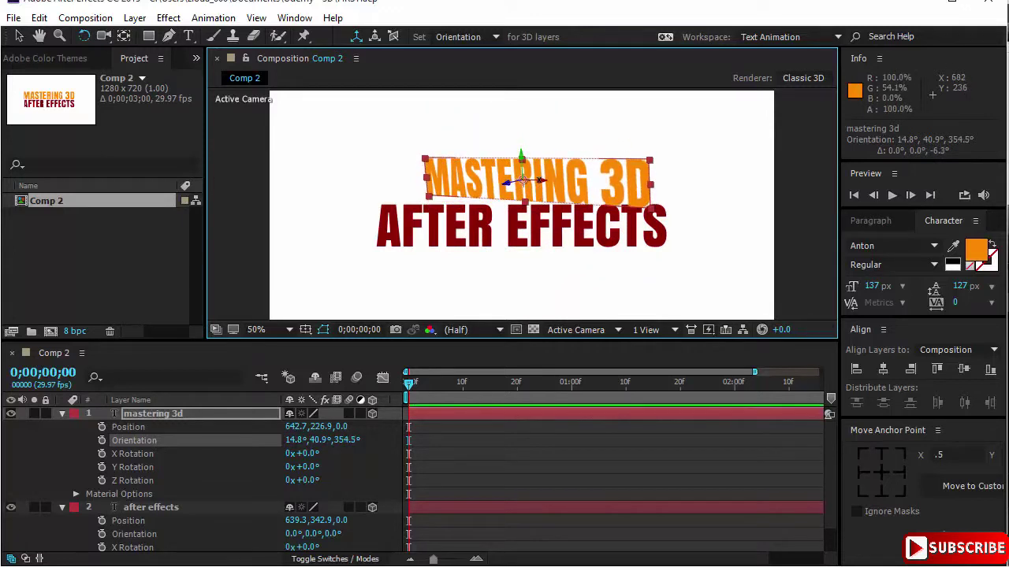
{"action": "left_click_drag", "start_coordinate": [538, 180], "coordinate": [510, 181]}
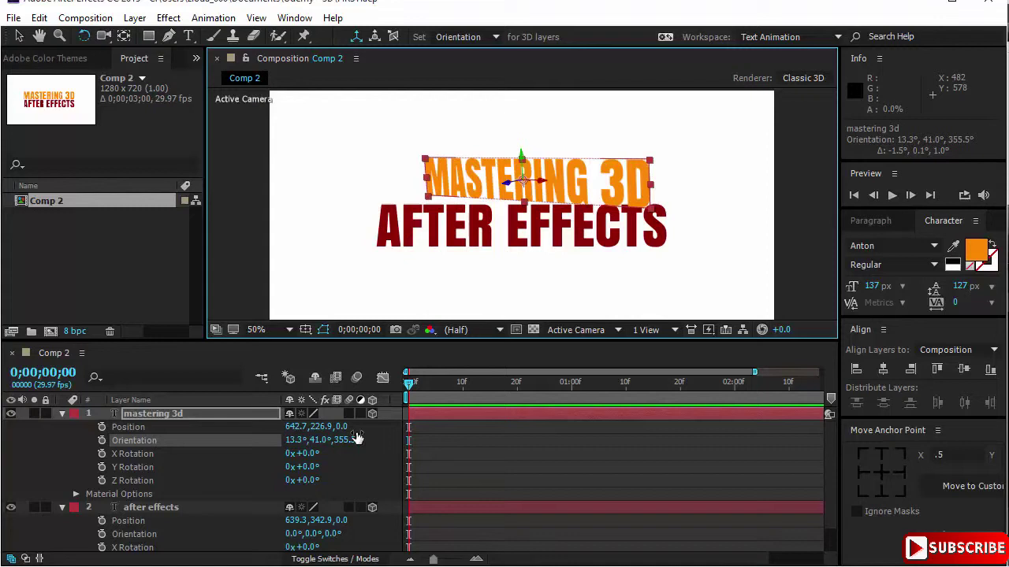
Select the rotation and Orientation properties and set Orientation to 0, 0, 0
{"action": "left_click", "coordinate": [163, 458]}
{"action": "left_click", "coordinate": [155, 472]}
{"action": "left_click", "coordinate": [242, 478]}
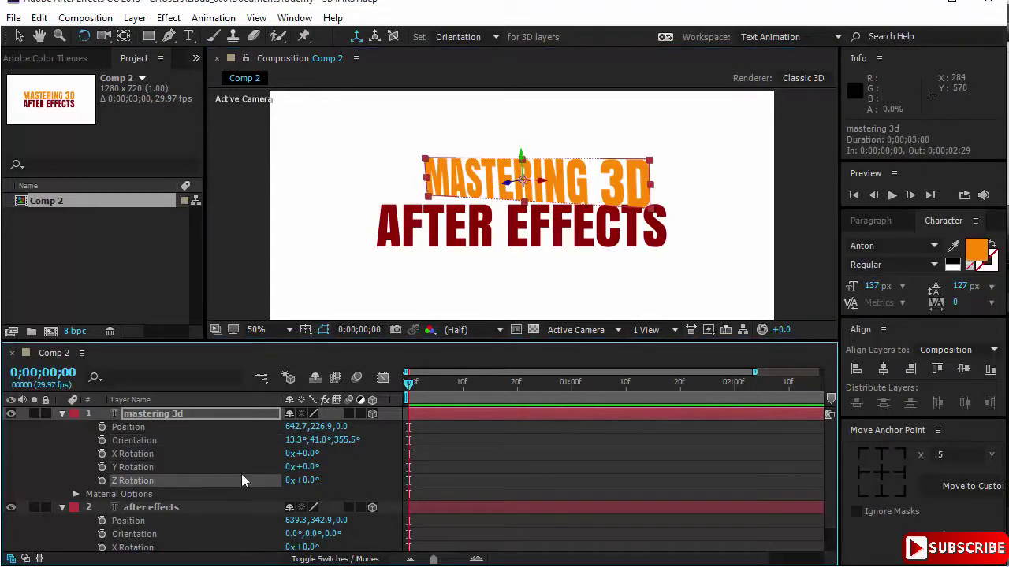
{"action": "left_click", "coordinate": [177, 442]}
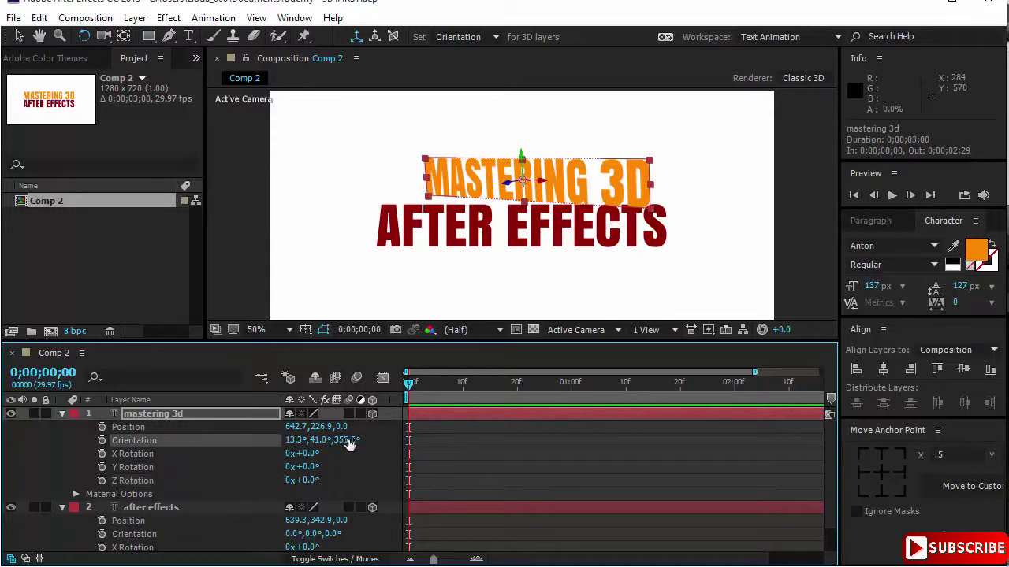
{"action": "key", "text": "ctrl+z"}
{"action": "left_click", "coordinate": [292, 440]}
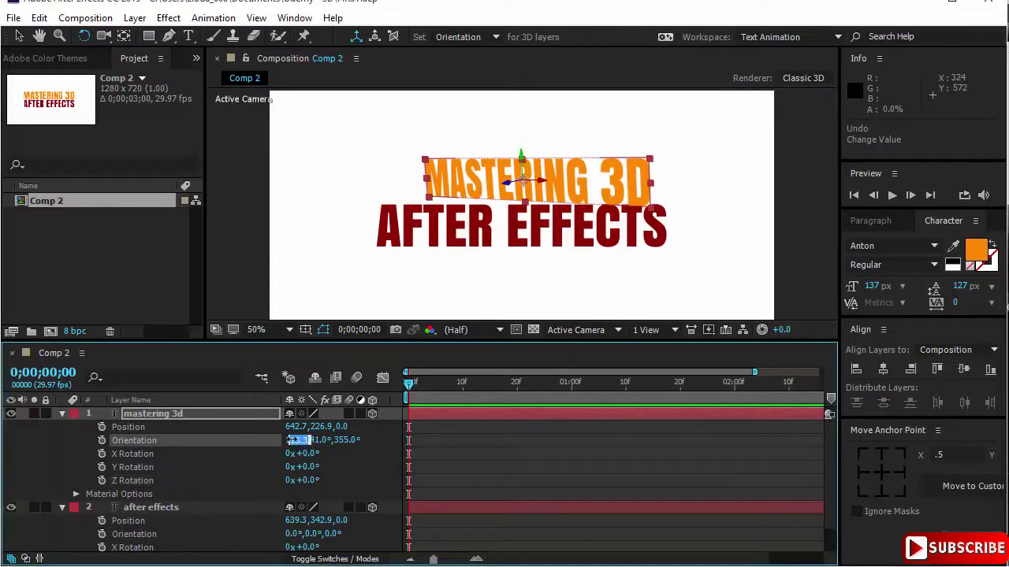
{"action": "type", "text": "0"}
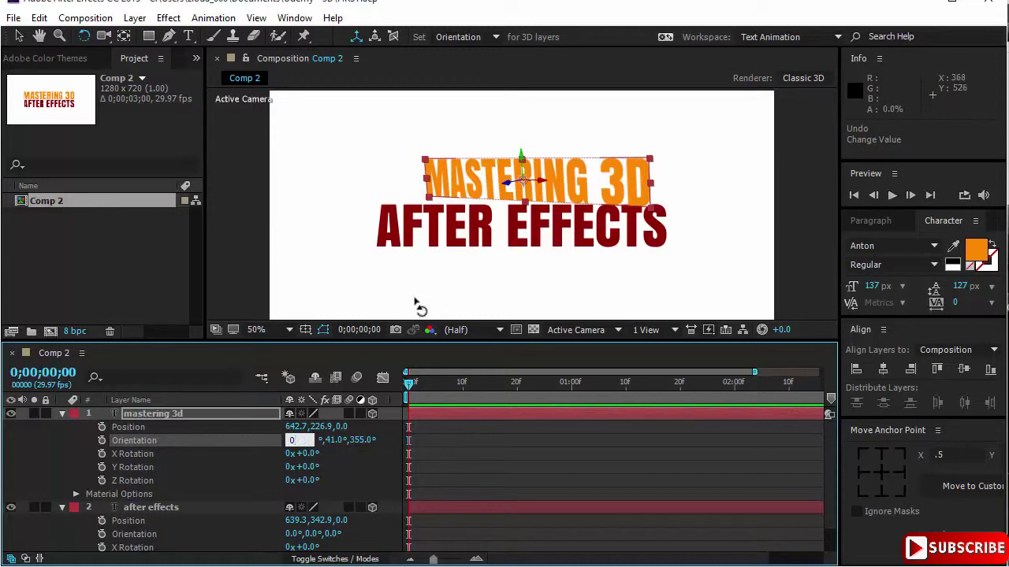
{"action": "key", "text": "Tab"}
{"action": "type", "text": "0"}
{"action": "key", "text": "Tab"}
{"action": "key", "text": "Tab"}
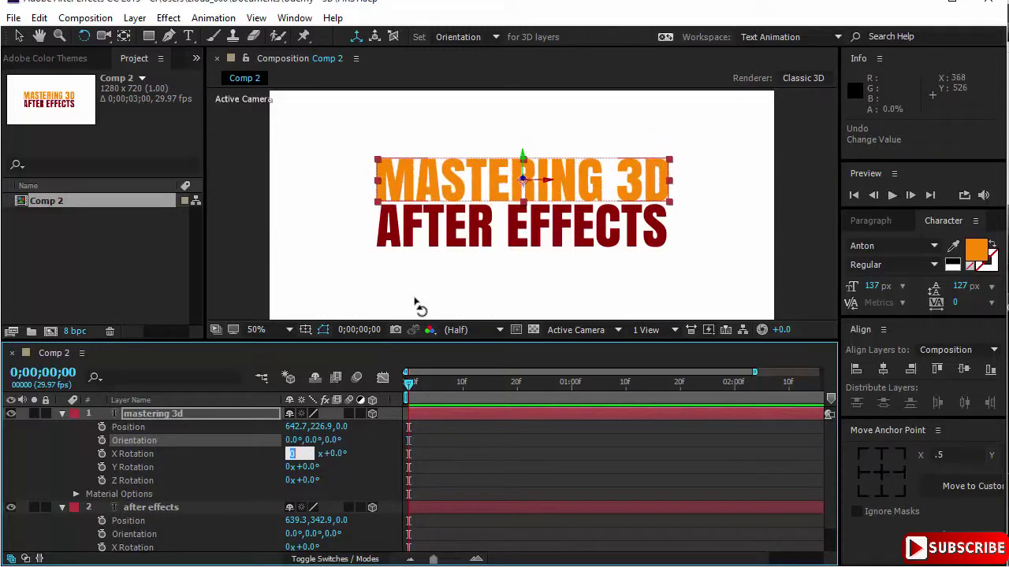
{"action": "left_click", "coordinate": [339, 447]}
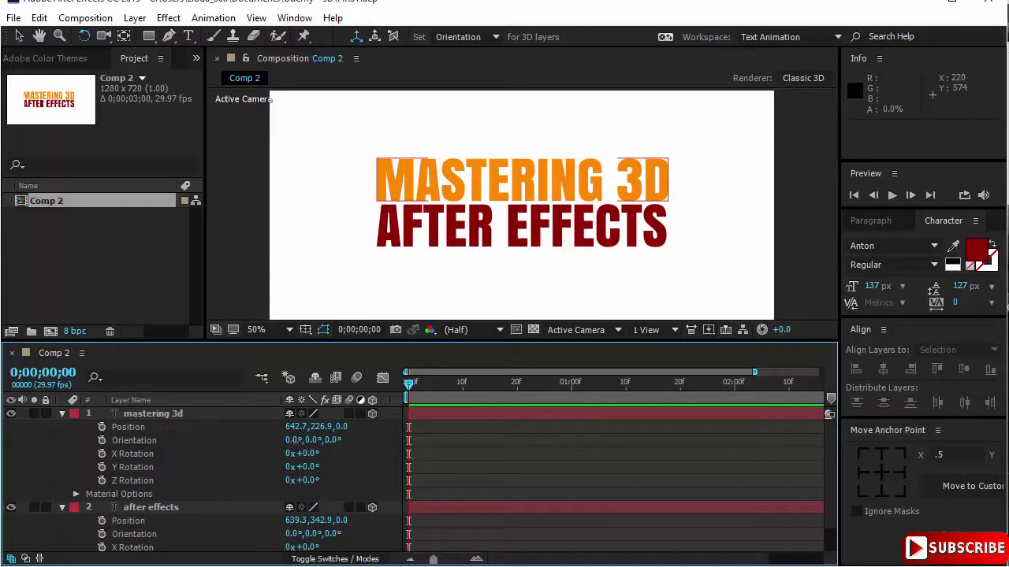
Try X, Y and Z Orientation scrubs on the title, undoing each one
{"action": "left_click_drag", "start_coordinate": [291, 439], "coordinate": [265, 456]}
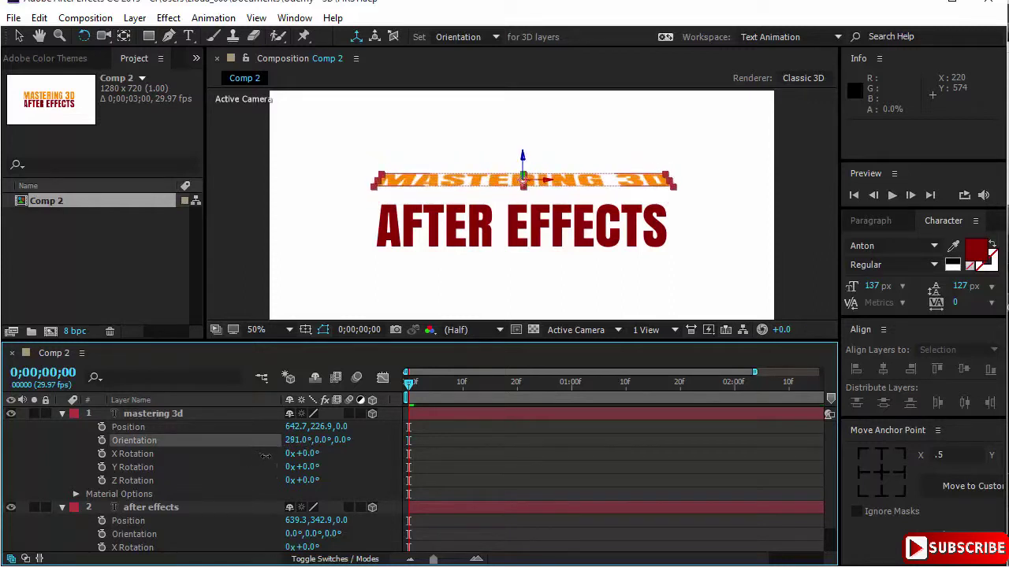
{"action": "key", "text": "ctrl+z"}
{"action": "left_click", "coordinate": [324, 454]}
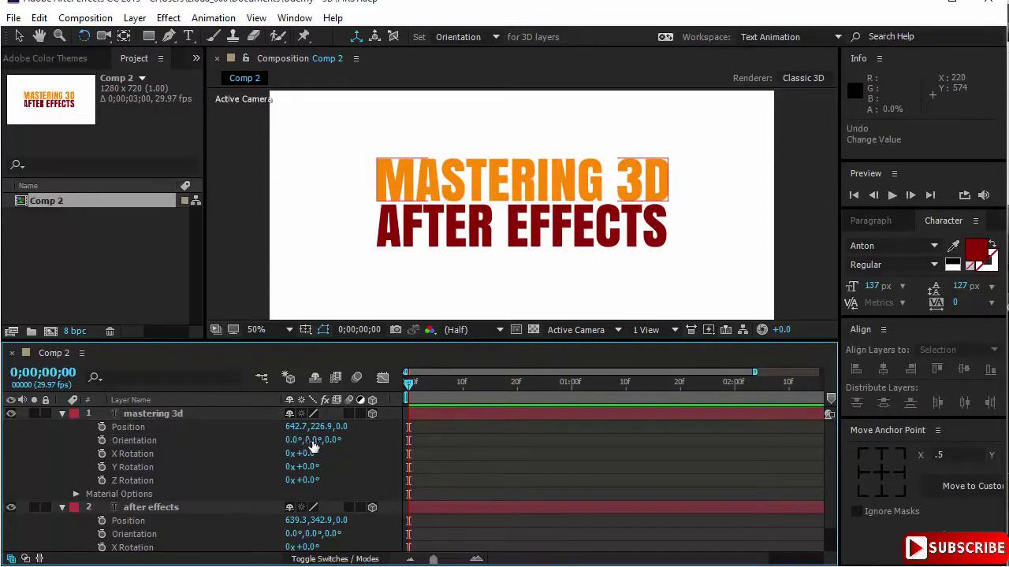
{"action": "left_click_drag", "start_coordinate": [313, 439], "coordinate": [327, 444]}
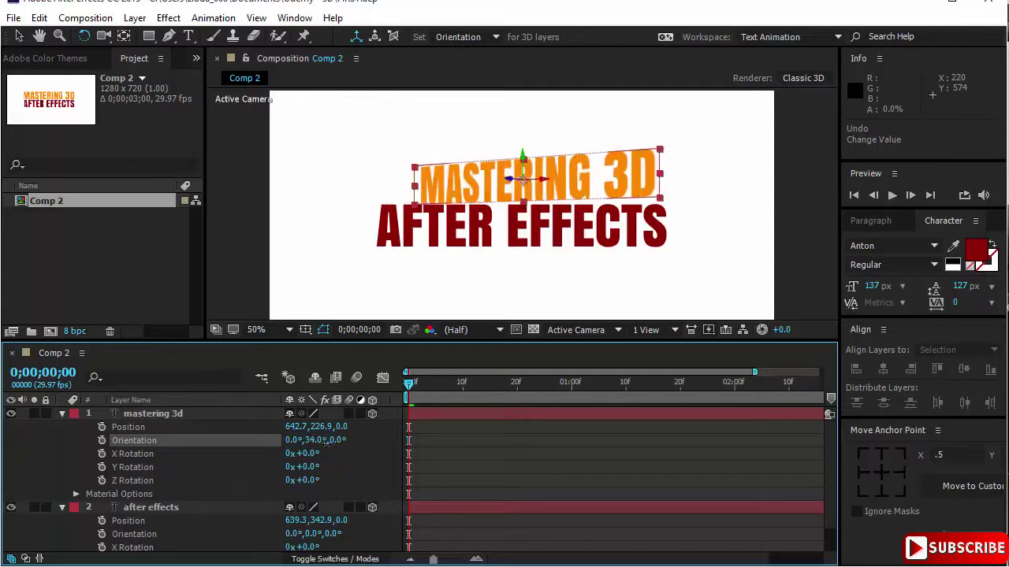
{"action": "key", "text": "ctrl+z"}
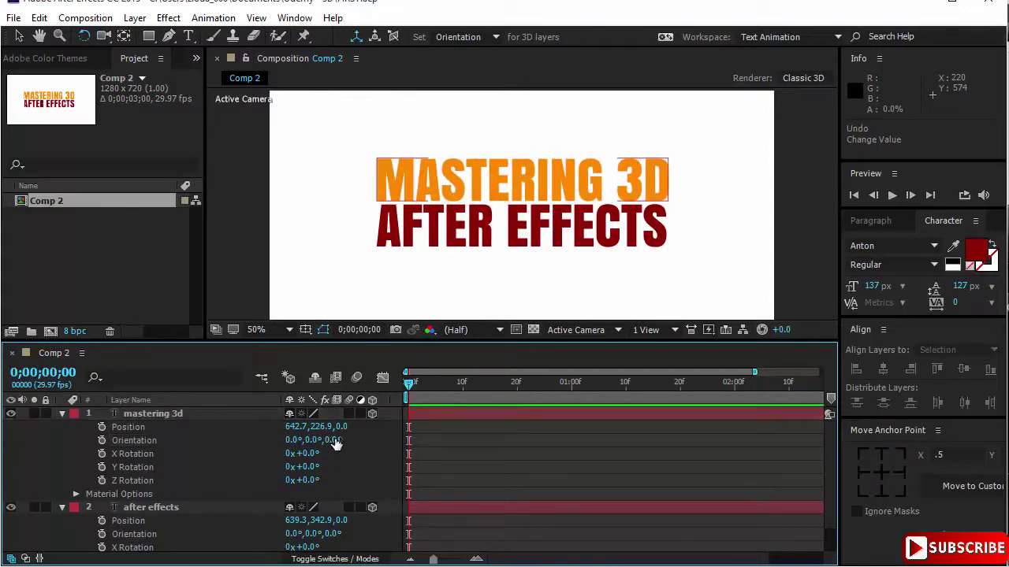
{"action": "left_click_drag", "start_coordinate": [336, 441], "coordinate": [330, 454]}
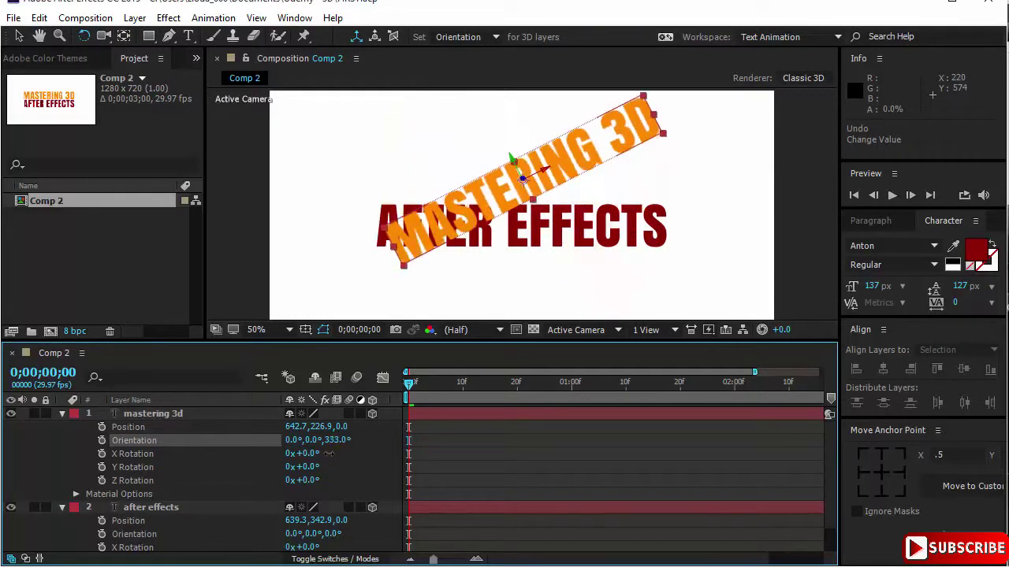
{"action": "key", "text": "ctrl+z"}
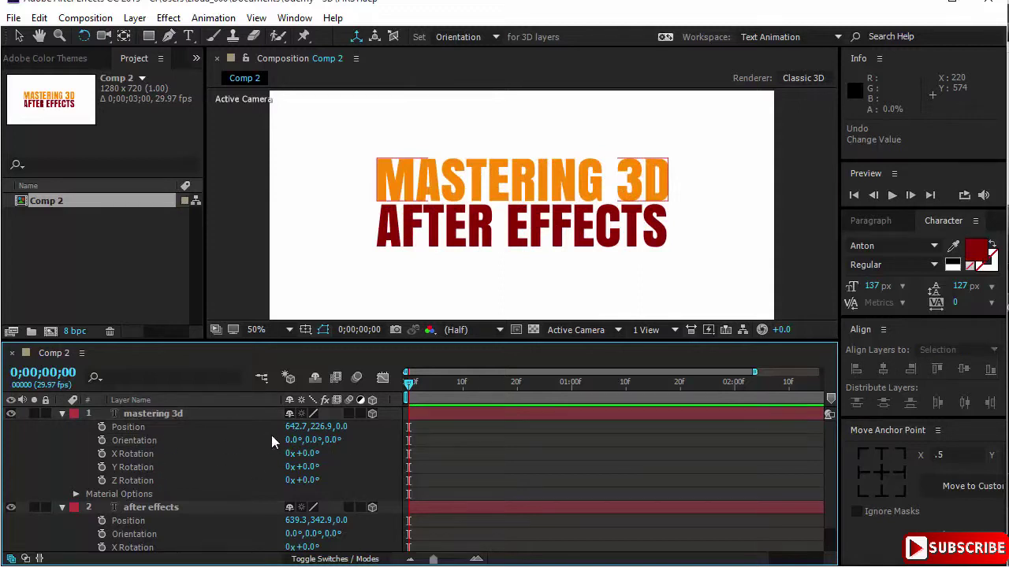
Scrub X and Y Orientation and rotate freely, undoing back to 2°, 41°, 0°
{"action": "left_click", "coordinate": [242, 444]}
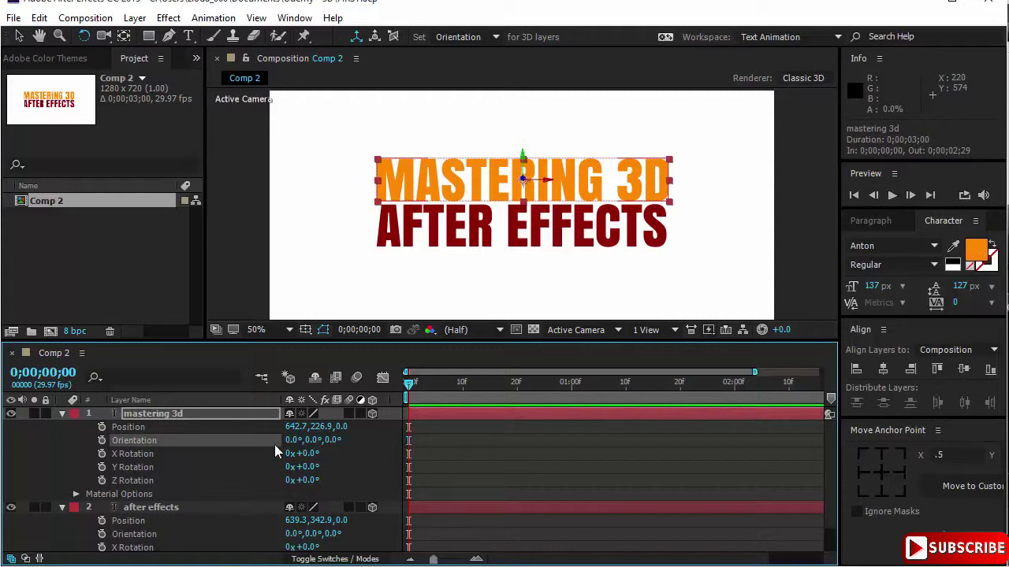
{"action": "mouse_move", "coordinate": [292, 447]}
{"action": "left_mouse_down"}
{"action": "mouse_move", "coordinate": [360, 442]}
{"action": "mouse_move", "coordinate": [315, 440]}
{"action": "left_mouse_up"}
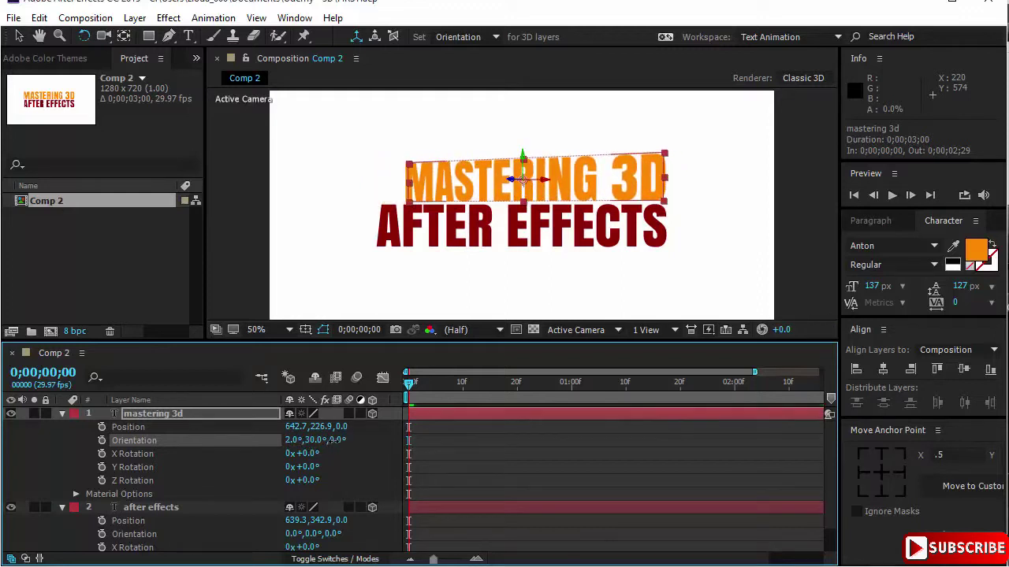
{"action": "left_click_drag", "start_coordinate": [336, 440], "coordinate": [375, 502]}
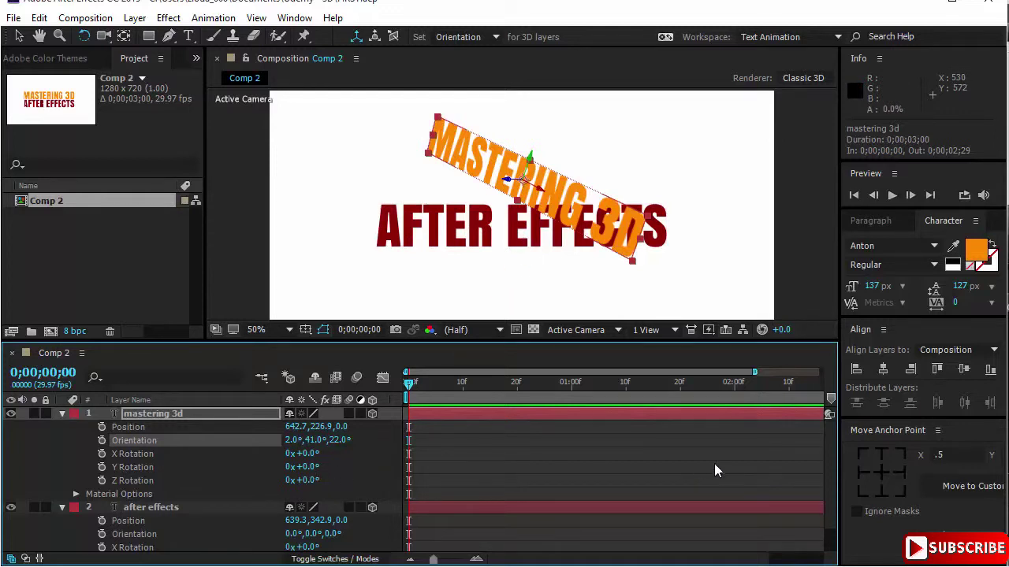
{"action": "key", "text": "ctrl+z"}
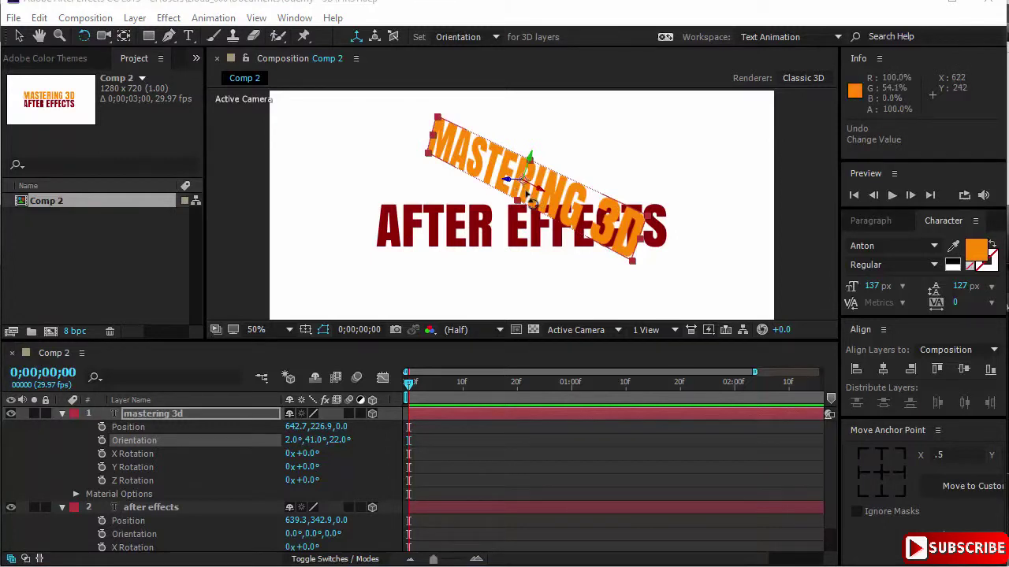
{"action": "mouse_move", "coordinate": [582, 209]}
{"action": "left_mouse_down"}
{"action": "mouse_move", "coordinate": [597, 207]}
{"action": "mouse_move", "coordinate": [472, 280]}
{"action": "left_mouse_up"}
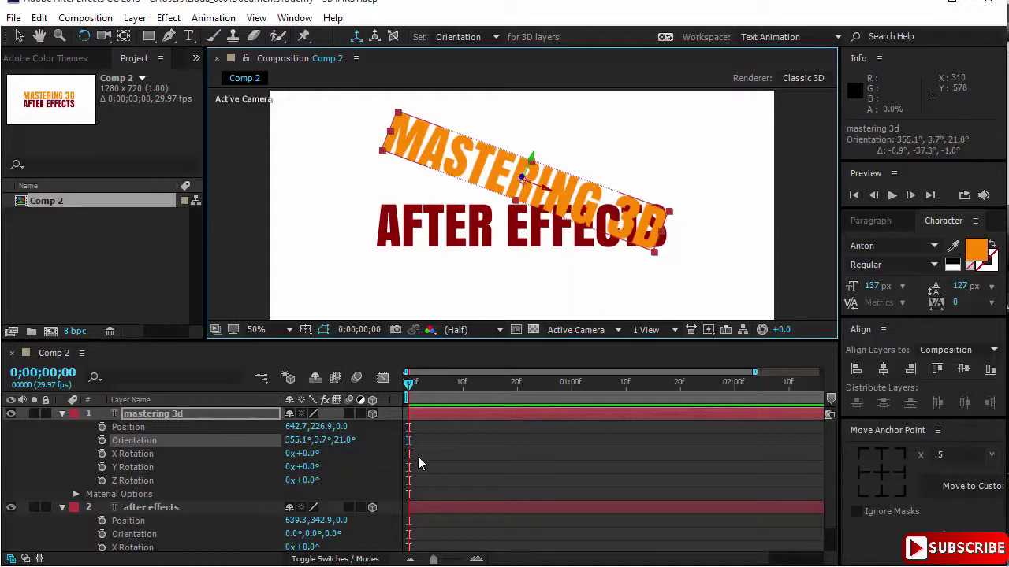
{"action": "key", "text": "ctrl+z"}
{"action": "key", "text": "ctrl+z"}
{"action": "key", "text": "ctrl+z"}
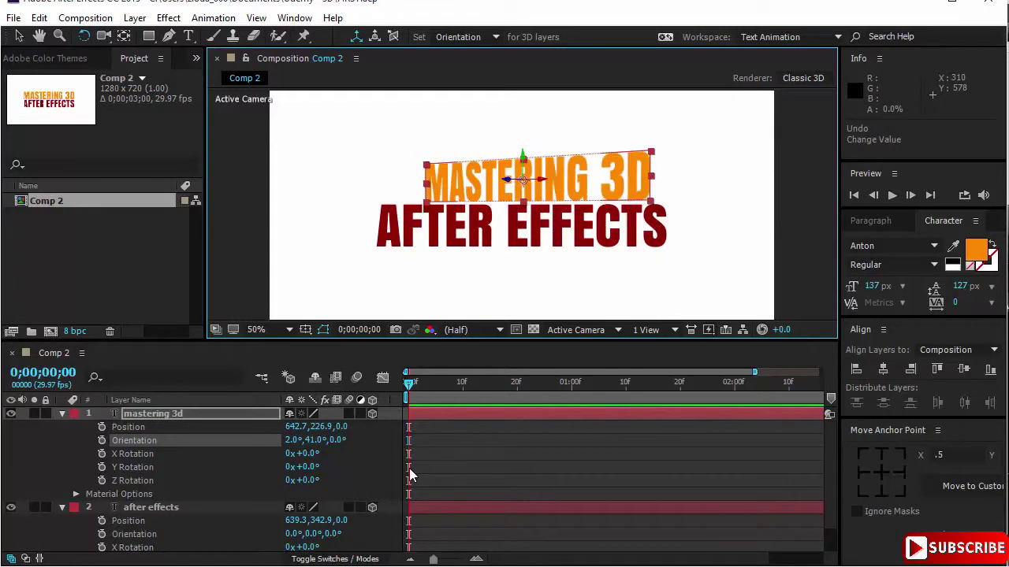
{"action": "key", "text": "ctrl+z"}
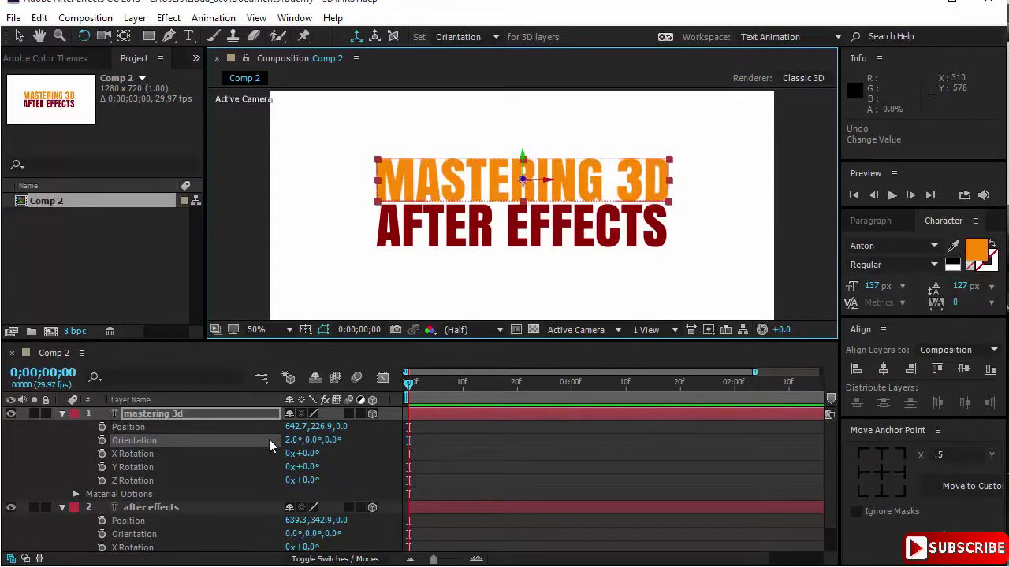
{"action": "left_click", "coordinate": [291, 441]}
{"action": "type", "text": "0"}
{"action": "key", "text": "Return"}
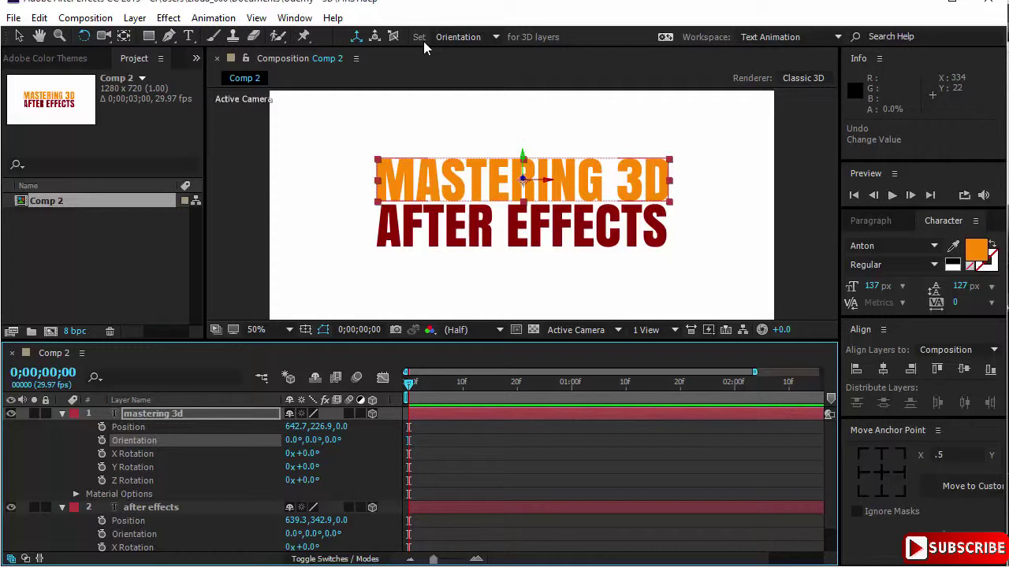
Switch Set to Rotation and rotate MASTERING 3D to about −10.7°, 59.2°, 10.9°
{"action": "left_click", "coordinate": [490, 39]}
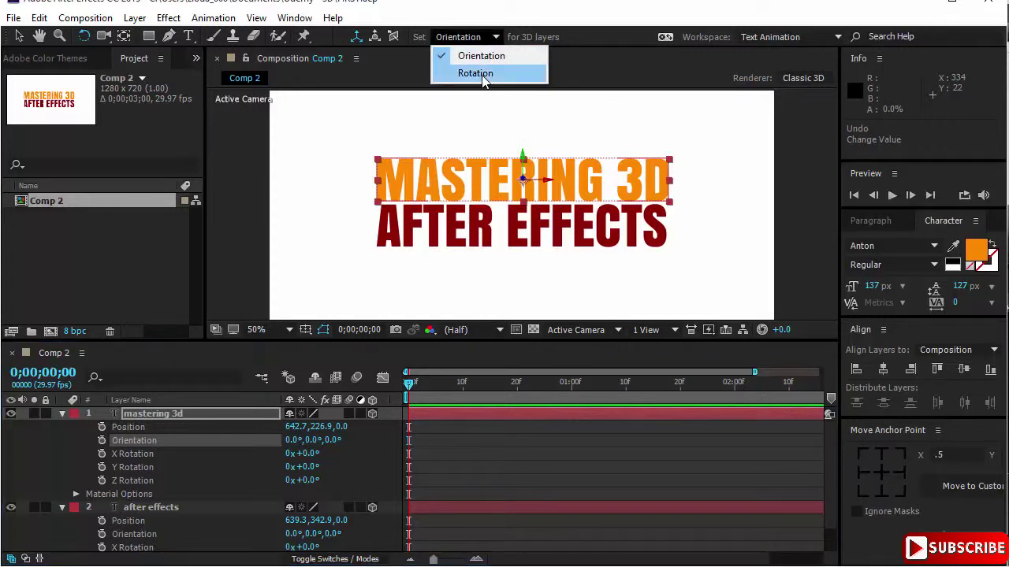
{"action": "left_click", "coordinate": [475, 73]}
{"action": "mouse_move", "coordinate": [591, 189]}
{"action": "left_mouse_down"}
{"action": "mouse_move", "coordinate": [587, 175]}
{"action": "mouse_move", "coordinate": [534, 173]}
{"action": "left_mouse_up"}
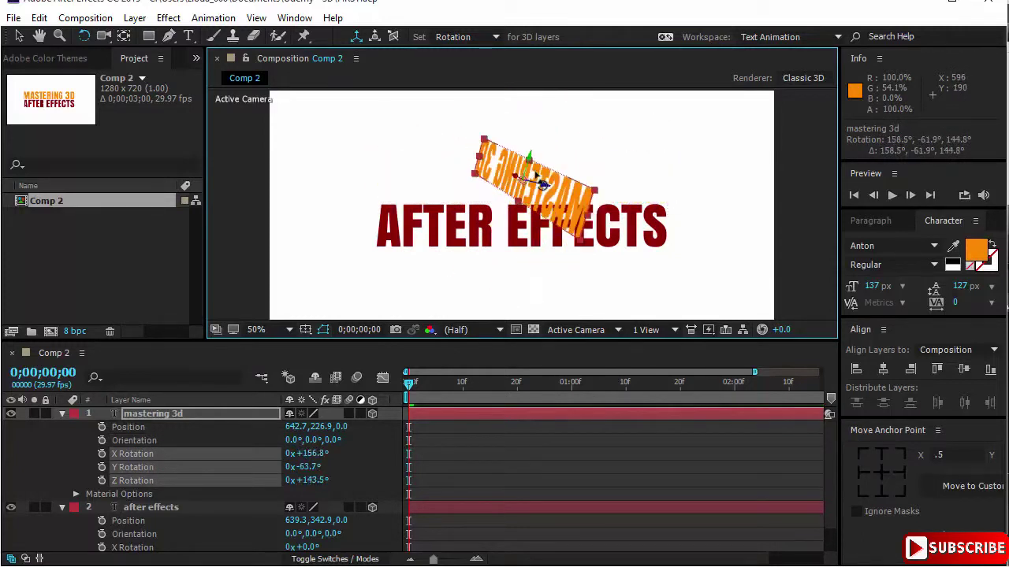
{"action": "left_click_drag", "start_coordinate": [534, 173], "coordinate": [551, 189]}
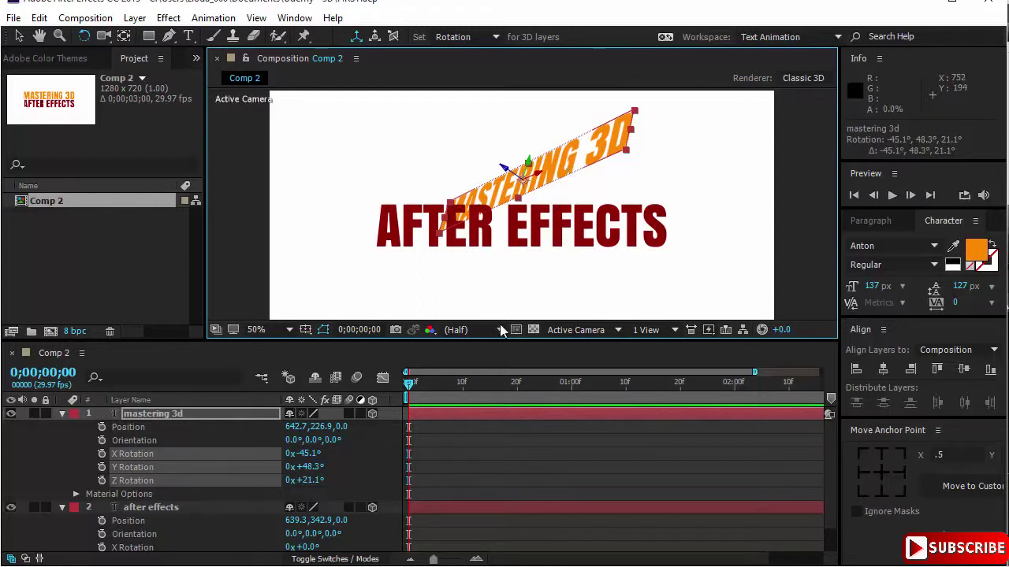
{"action": "mouse_move", "coordinate": [556, 183]}
{"action": "left_mouse_down"}
{"action": "mouse_move", "coordinate": [564, 191]}
{"action": "mouse_move", "coordinate": [552, 197]}
{"action": "left_mouse_up"}
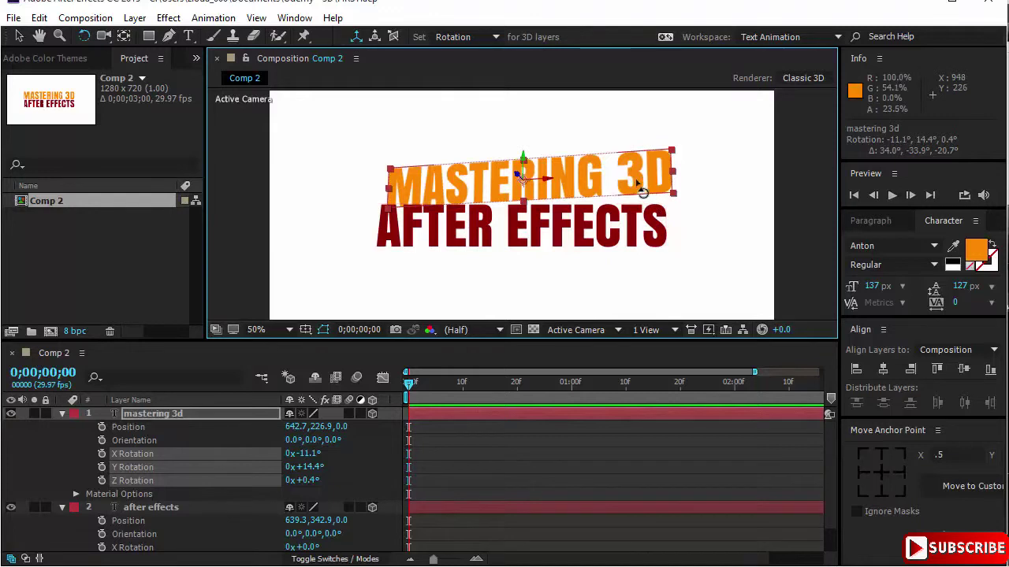
{"action": "left_click_drag", "start_coordinate": [640, 189], "coordinate": [630, 198]}
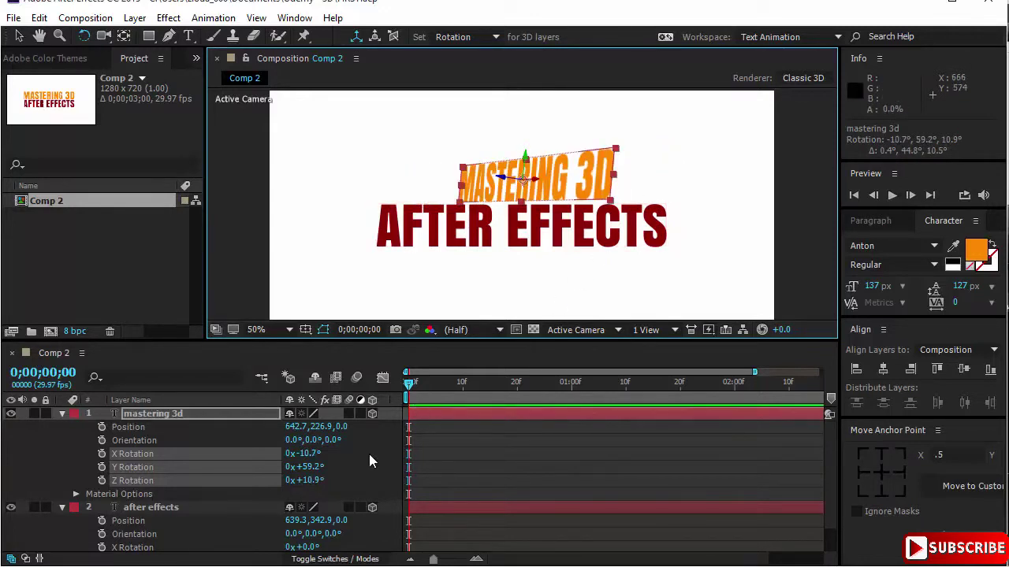
Undo the rotations, switch Set to Orientation, and test-tilt the text before undoing it
{"action": "key", "text": "ctrl+z"}
{"action": "key", "text": "ctrl+z"}
{"action": "key", "text": "ctrl+z"}
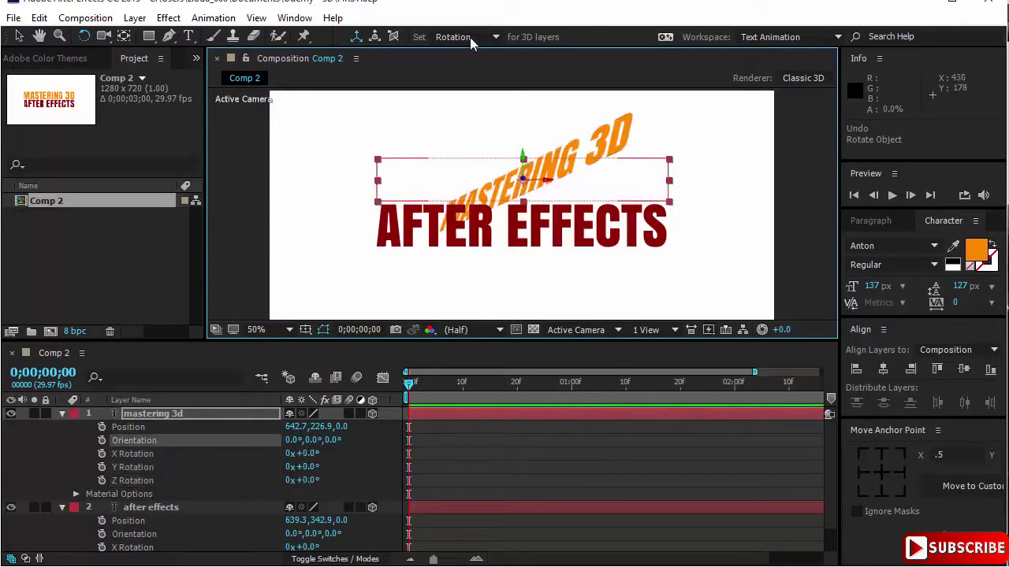
{"action": "left_click", "coordinate": [461, 37]}
{"action": "left_click", "coordinate": [481, 55]}
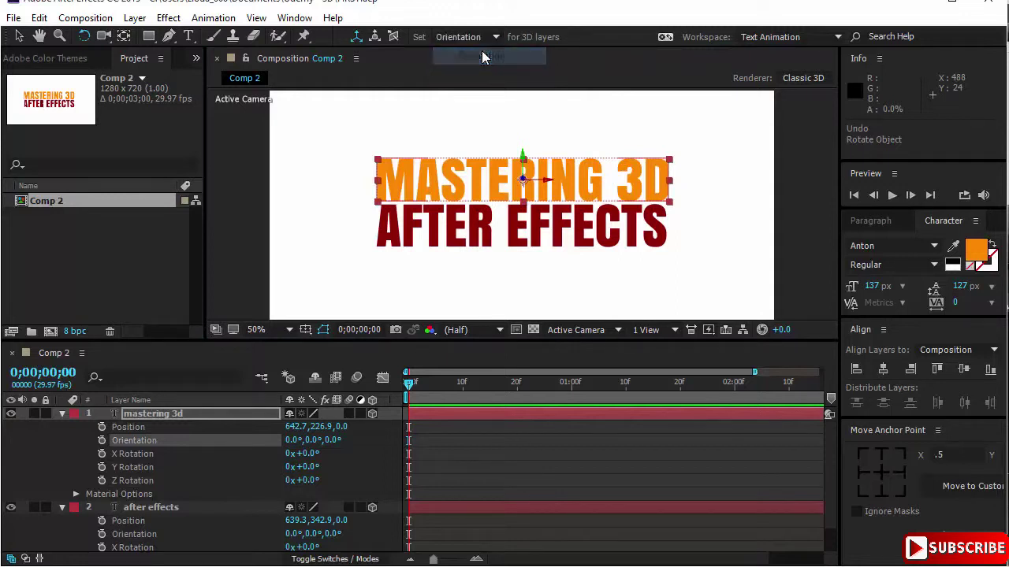
{"action": "left_click_drag", "start_coordinate": [583, 190], "coordinate": [496, 304]}
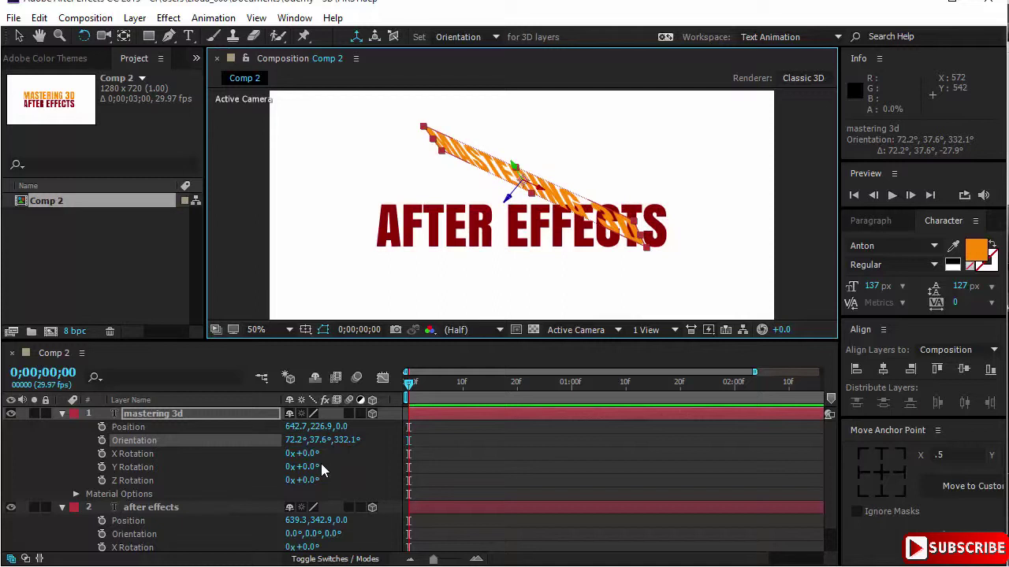
{"action": "key", "text": "ctrl+z"}
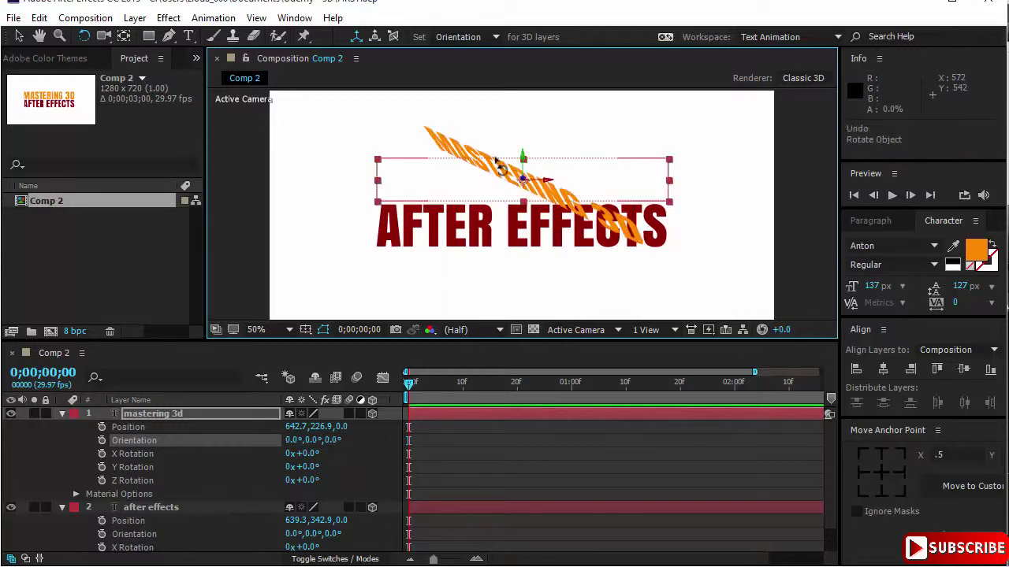
Switch Set back to Rotation, rotate the text freely, then undo it to flat
{"action": "left_click", "coordinate": [485, 37]}
{"action": "left_click", "coordinate": [488, 74]}
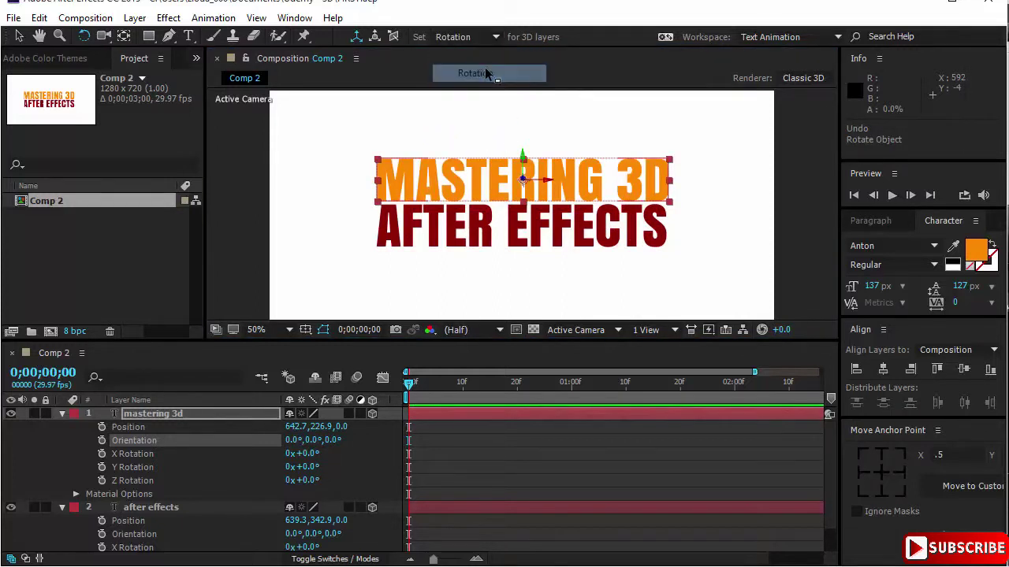
{"action": "left_click_drag", "start_coordinate": [583, 204], "coordinate": [474, 63]}
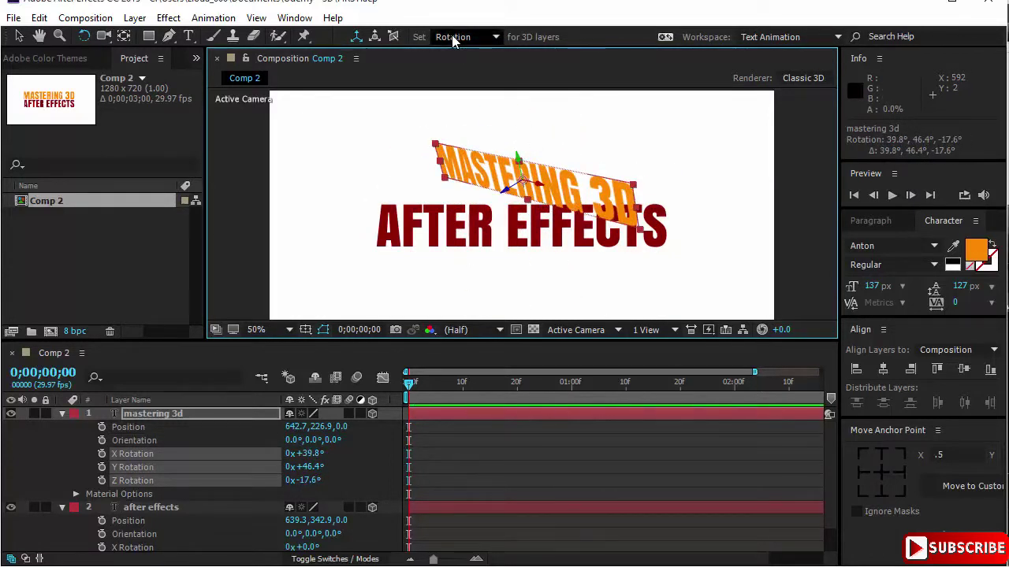
{"action": "left_click", "coordinate": [306, 449]}
{"action": "key", "text": "ctrl+z"}
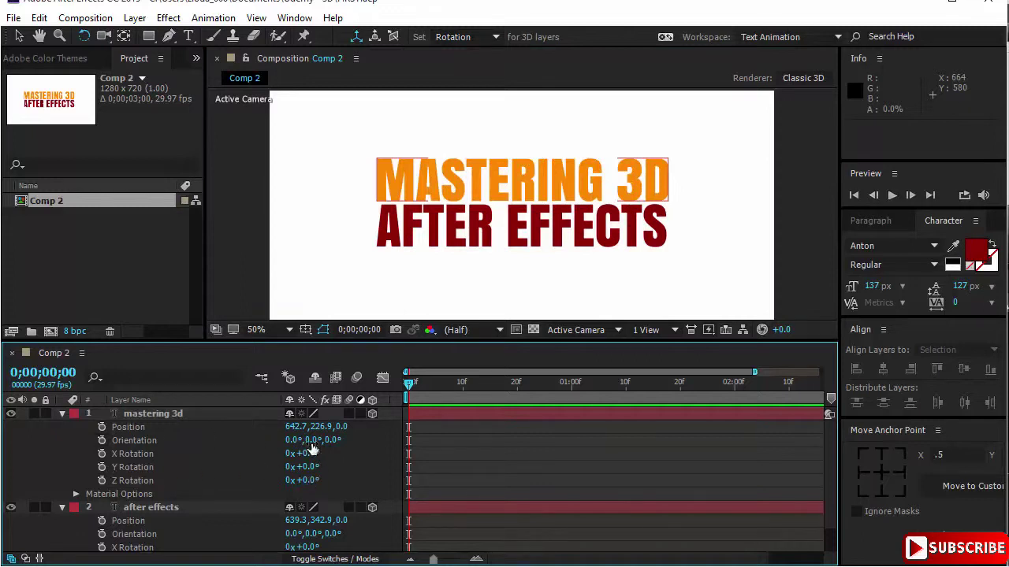
Scrub Y Orientation to 13°, then undo until Orientation and Rotation read zero
{"action": "left_click_drag", "start_coordinate": [312, 440], "coordinate": [345, 484]}
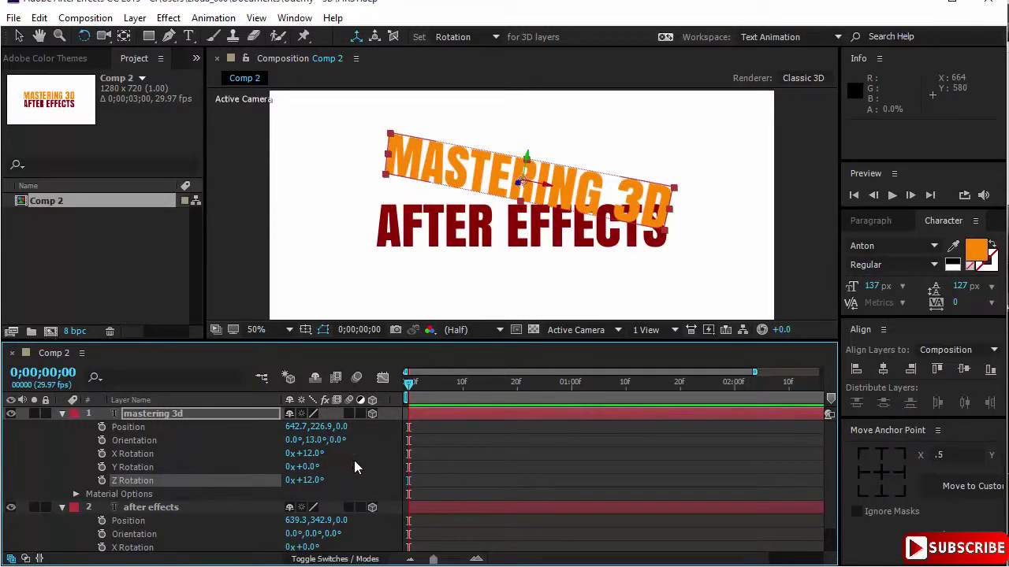
{"action": "key", "text": "ctrl+z"}
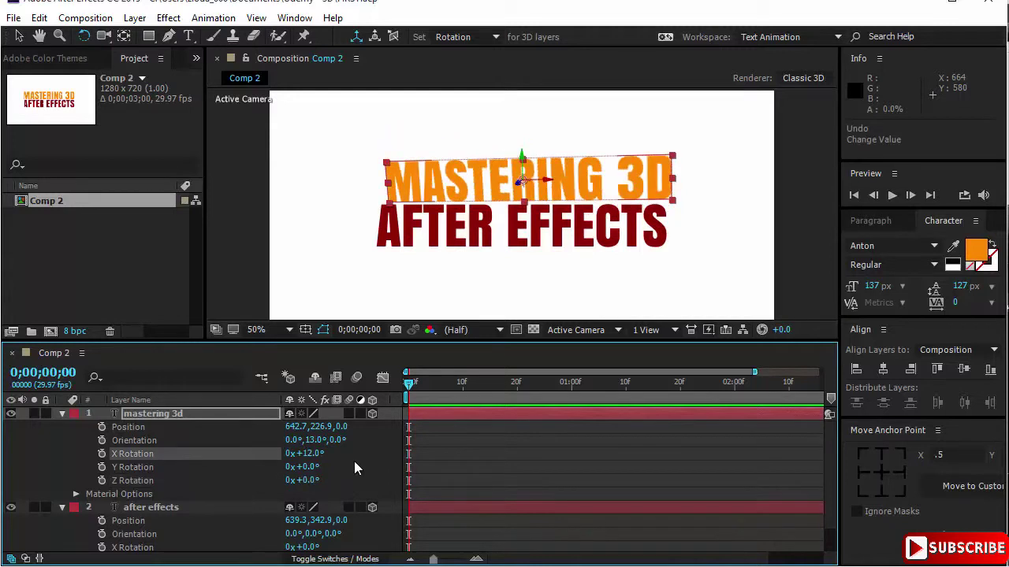
{"action": "key", "text": "ctrl+z"}
{"action": "key", "text": "ctrl+z"}
Tip MASTERING 3D back to −86° X Rotation with the Rotation tool
{"action": "key", "text": "v"}
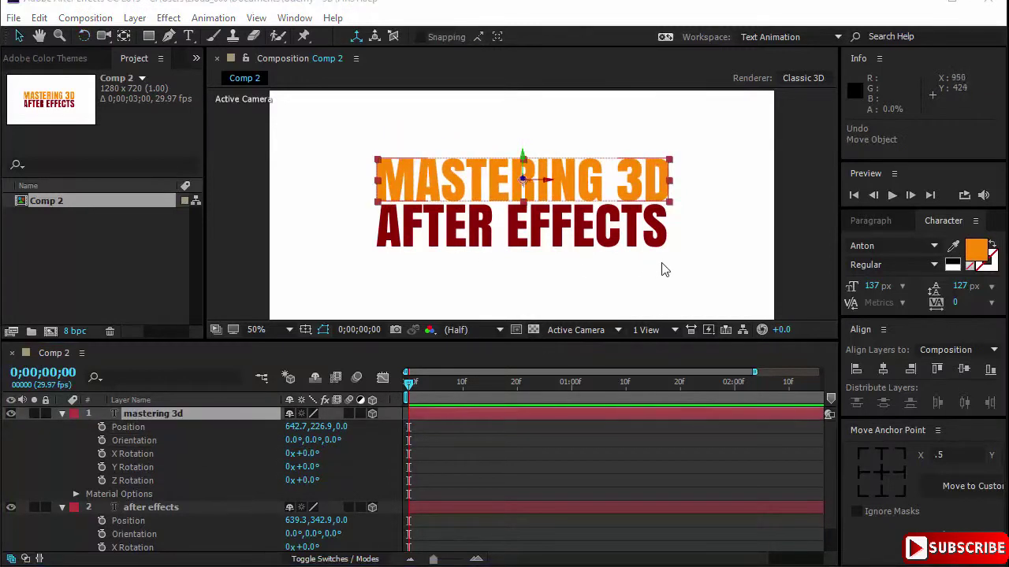
{"action": "left_click", "coordinate": [635, 170]}
{"action": "left_click", "coordinate": [85, 37]}
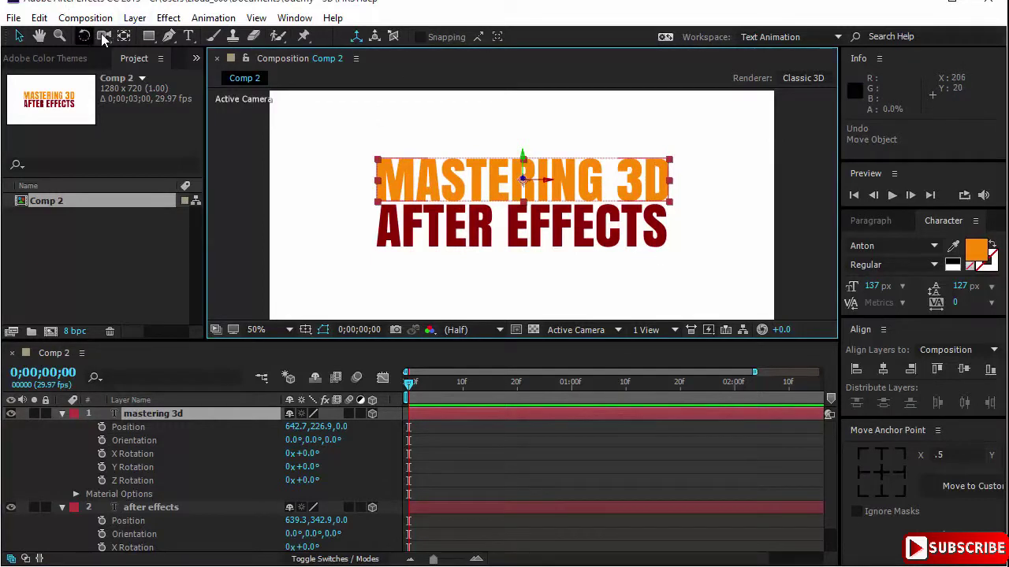
{"action": "left_click_drag", "start_coordinate": [548, 180], "coordinate": [541, 143]}
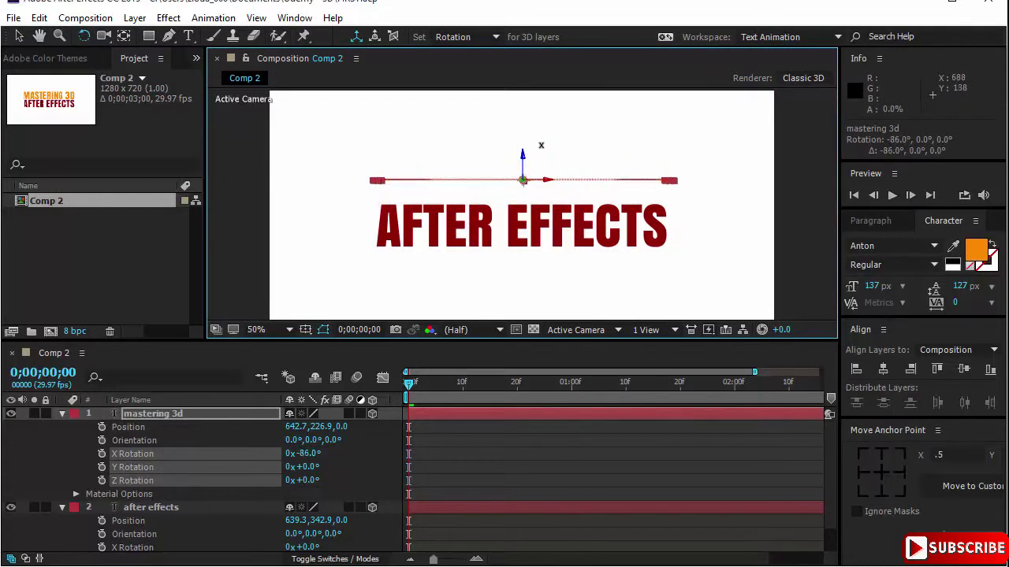
{"action": "left_click", "coordinate": [540, 444]}
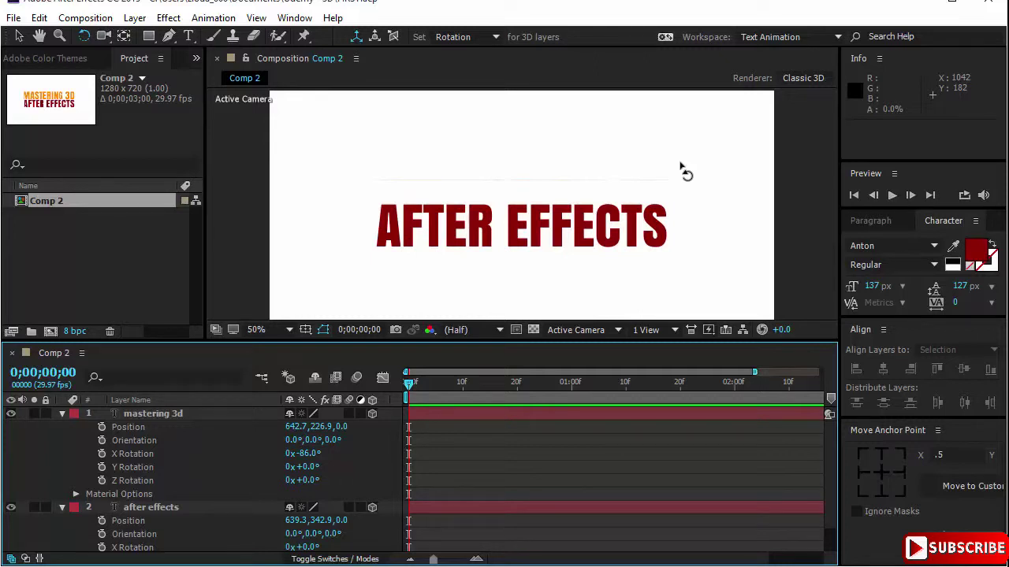
Try a Z rotation on the edge-on text, then undo it
{"action": "left_click_drag", "start_coordinate": [683, 168], "coordinate": [466, 310]}
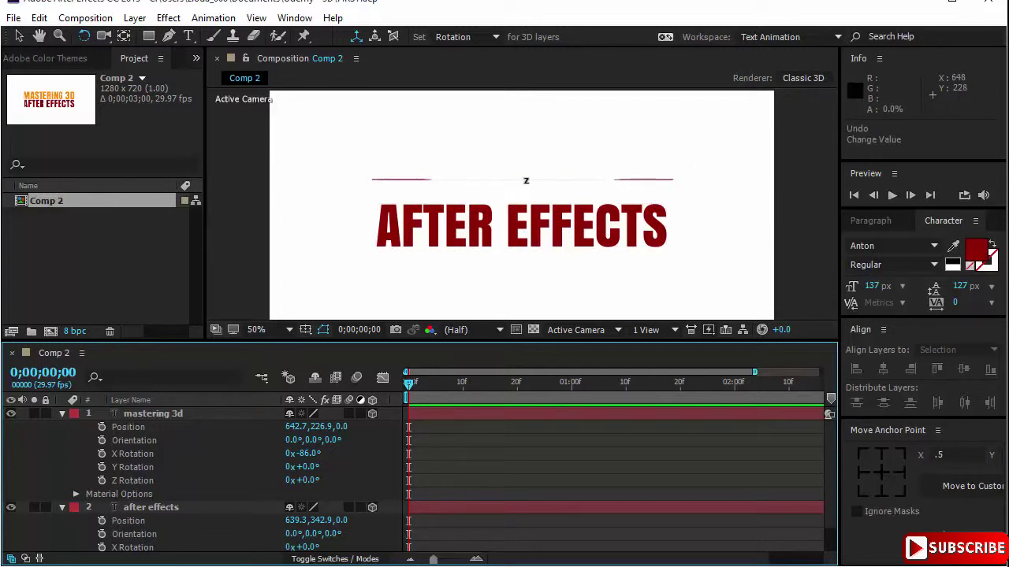
{"action": "left_click_drag", "start_coordinate": [526, 180], "coordinate": [561, 199]}
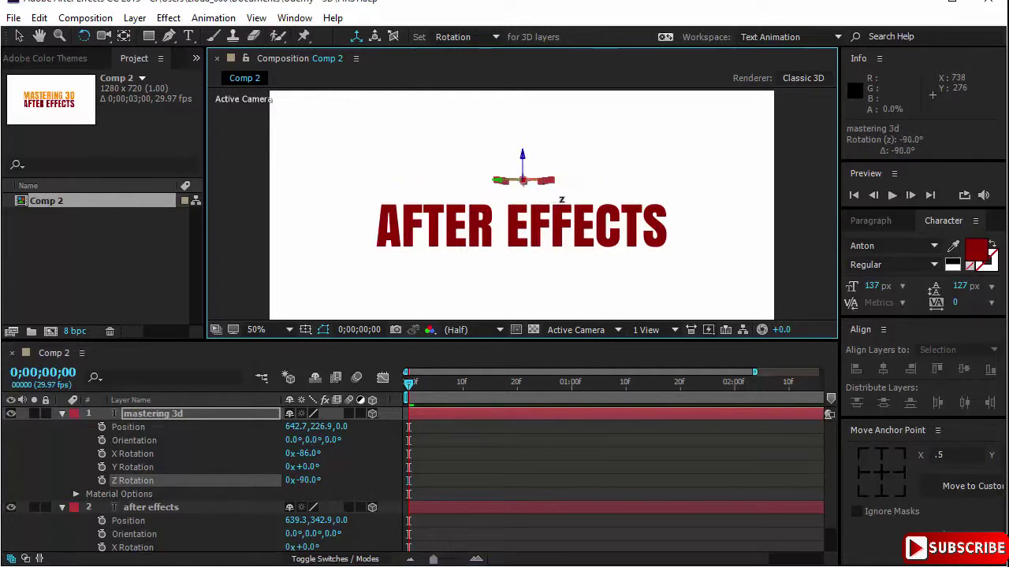
{"action": "key", "text": "ctrl+z"}
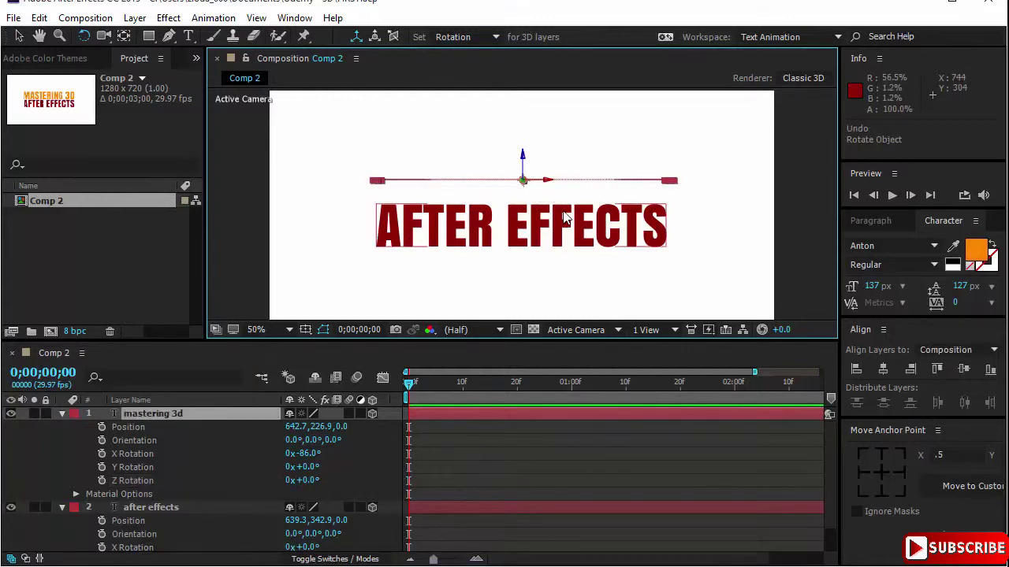